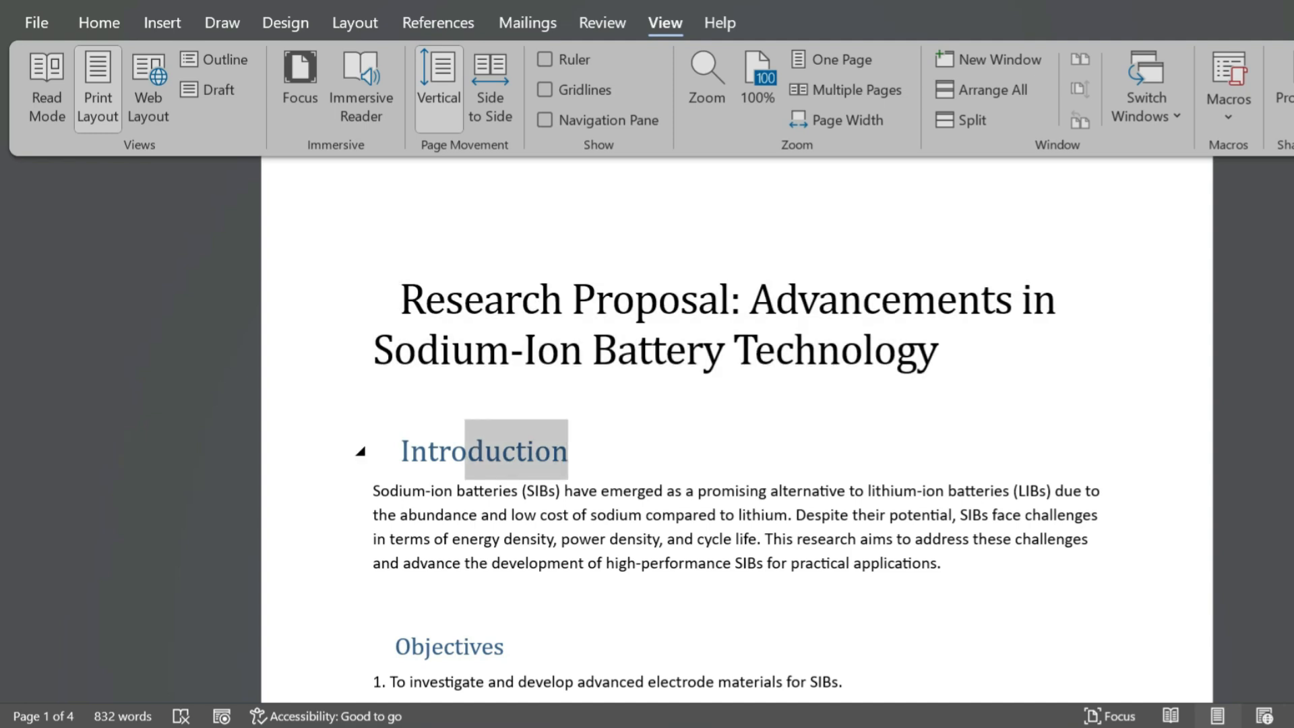
- Turn on the Navigation pane for the research proposal document
{"action": "scroll", "coordinate": [393, 453], "scroll_direction": "down", "scroll_amount": 4}
{"action": "scroll", "coordinate": [736, 431], "scroll_direction": "down", "scroll_amount": 5}
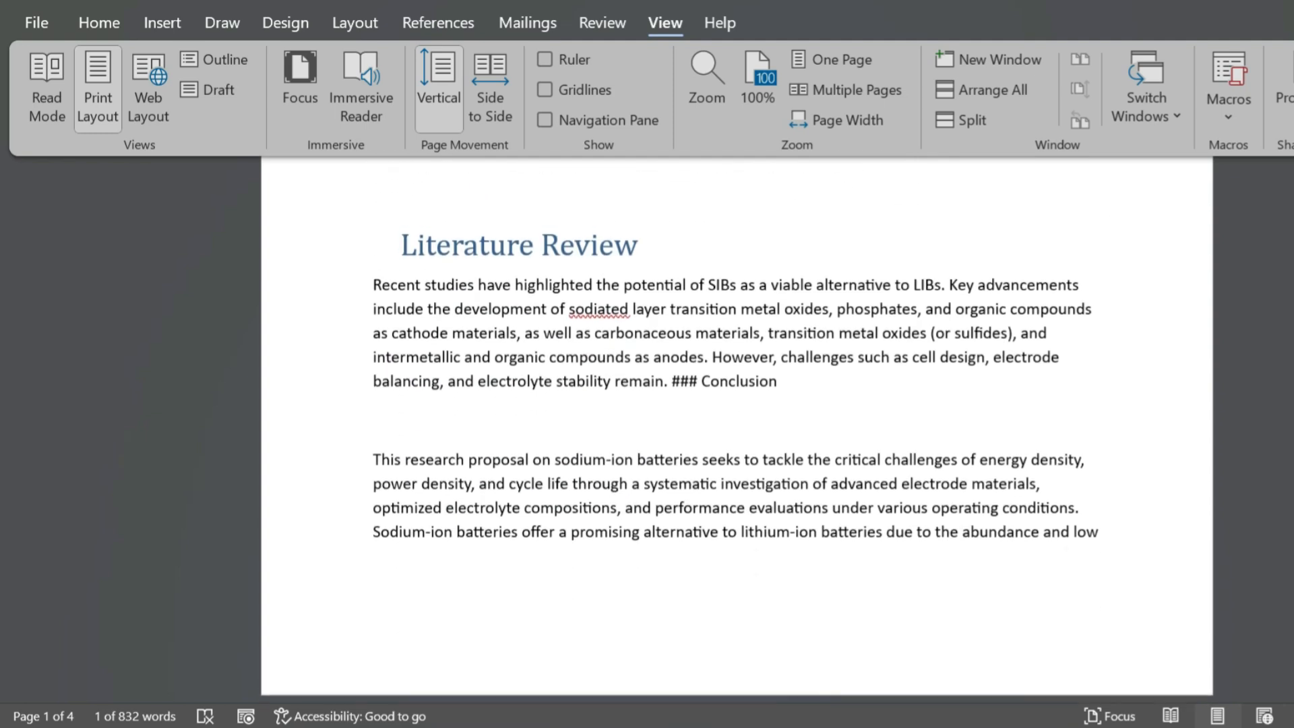
{"action": "scroll", "coordinate": [736, 431], "scroll_direction": "up", "scroll_amount": 2}
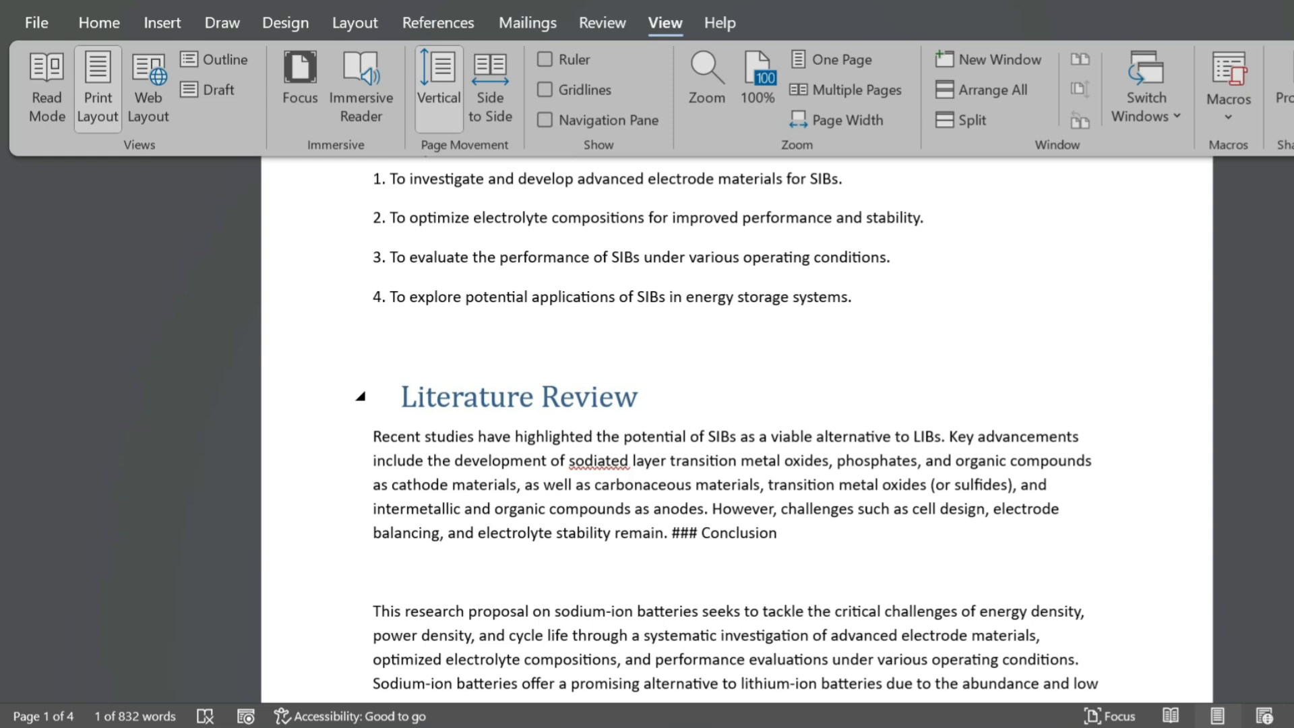
{"action": "scroll", "coordinate": [736, 430], "scroll_direction": "up", "scroll_amount": 7}
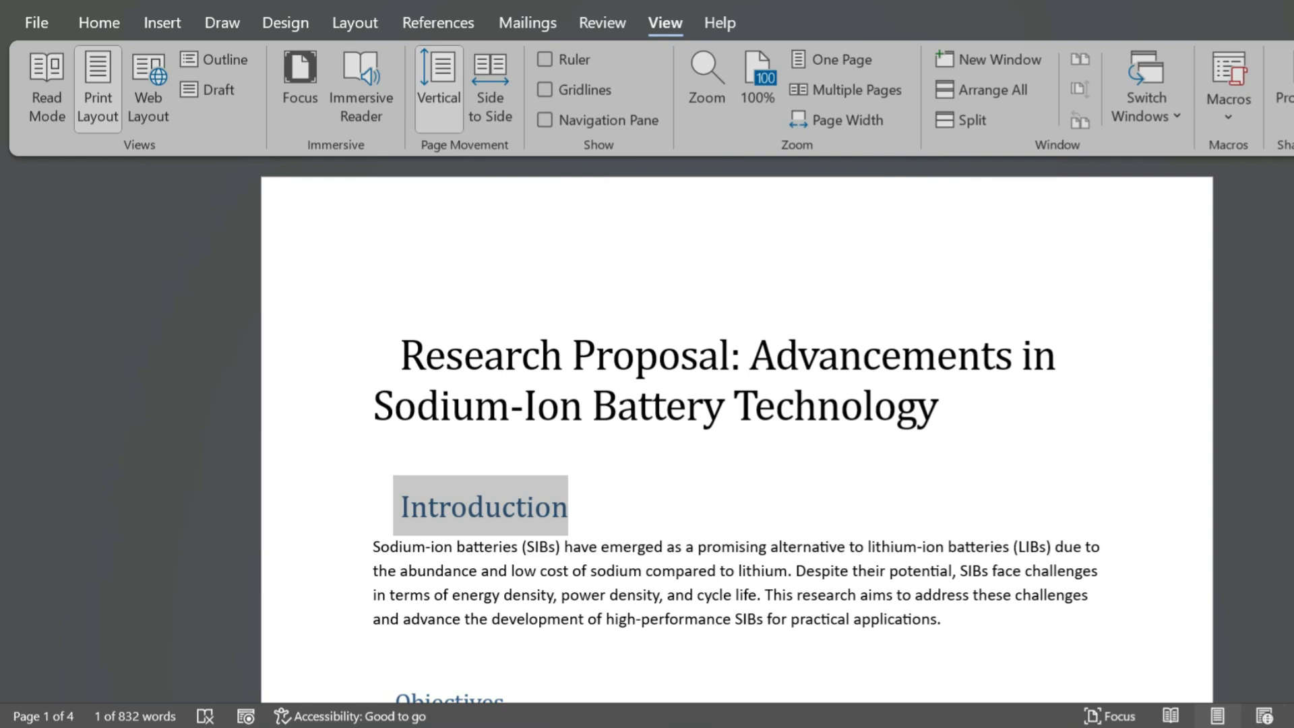
{"action": "left_click", "coordinate": [99, 23]}
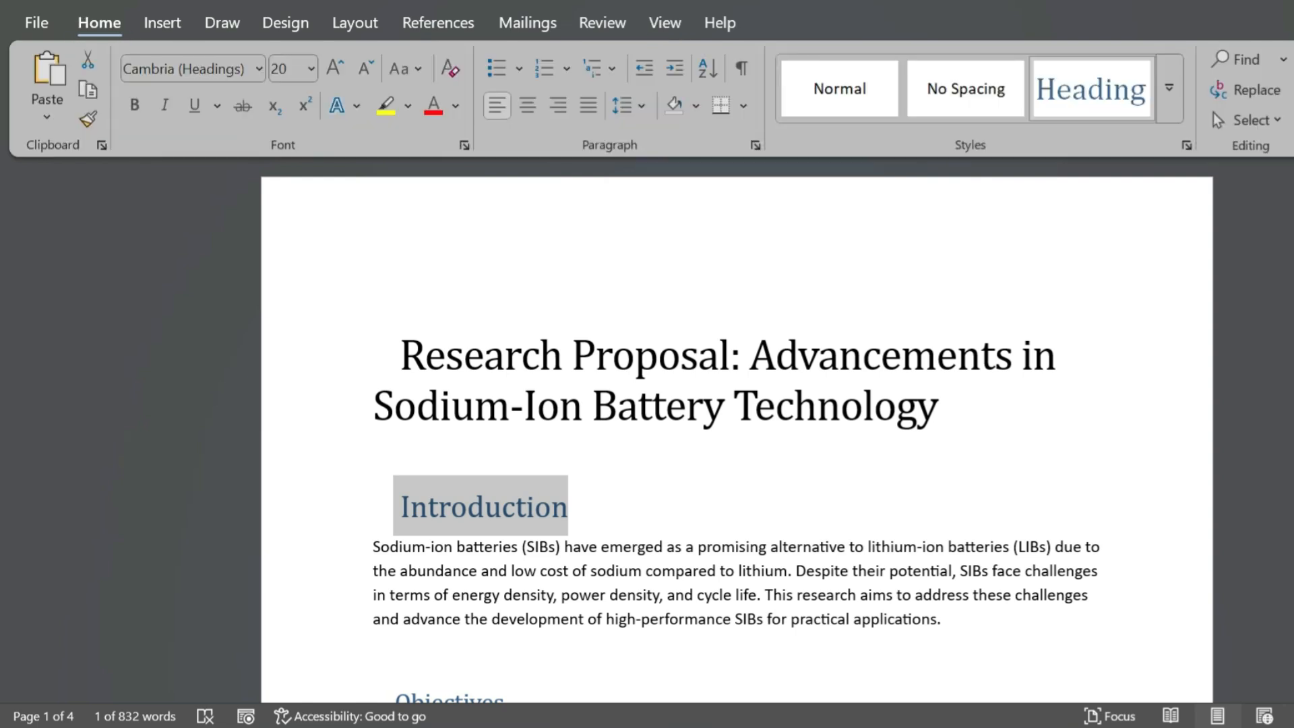
{"action": "left_click", "coordinate": [665, 23]}
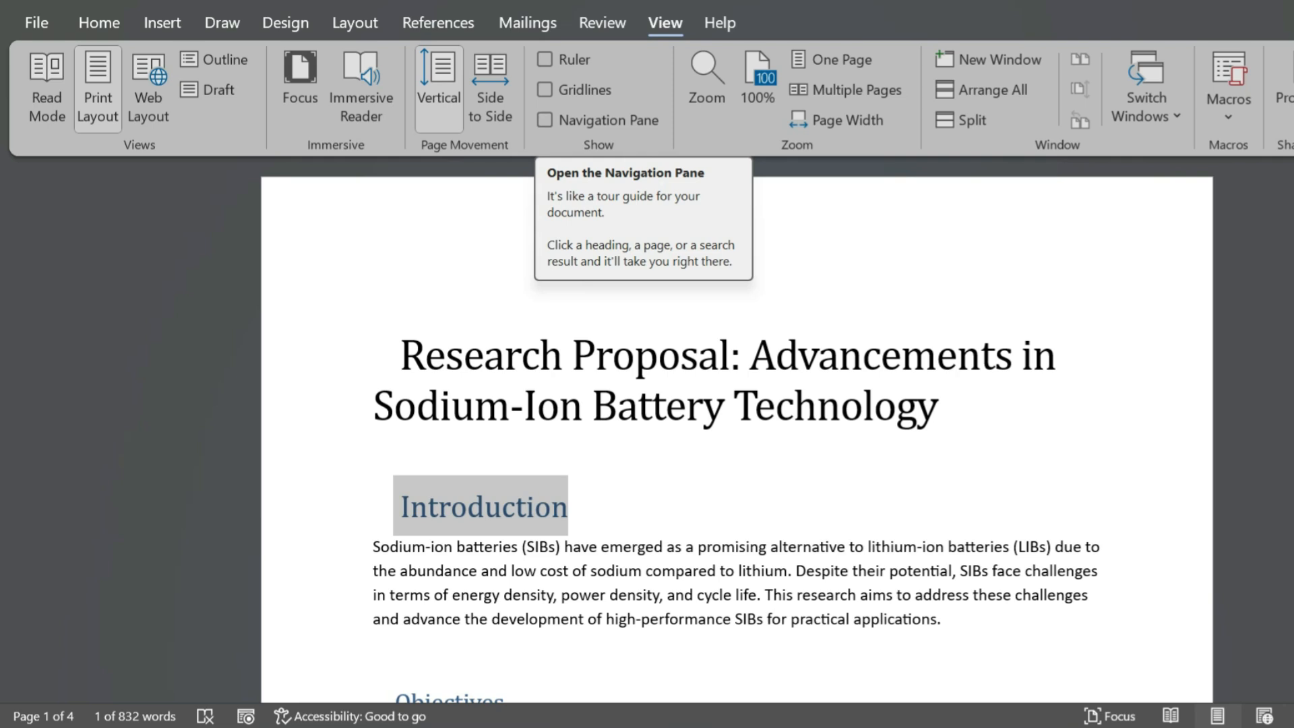
{"action": "left_click", "coordinate": [545, 119]}
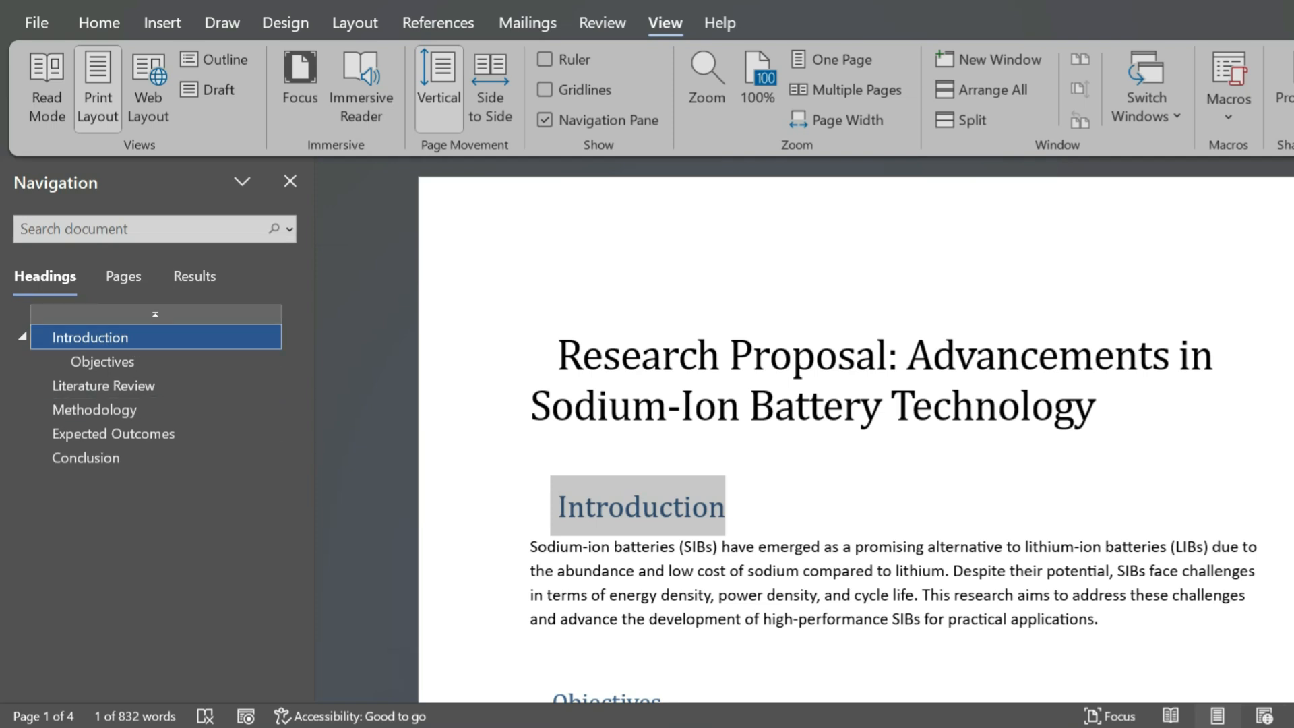
- Search the document for "LIB" and go to the match in the Literature Review section
{"action": "left_click", "coordinate": [123, 276]}
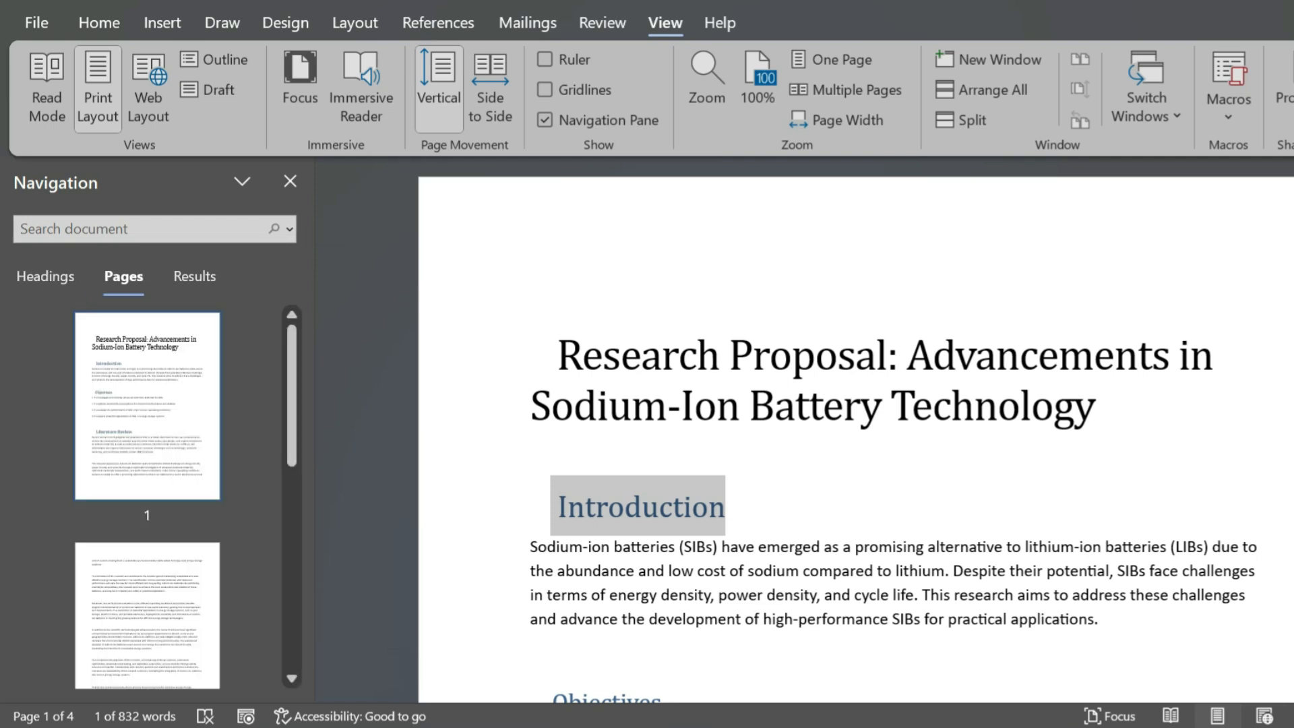
{"action": "left_click", "coordinate": [195, 276]}
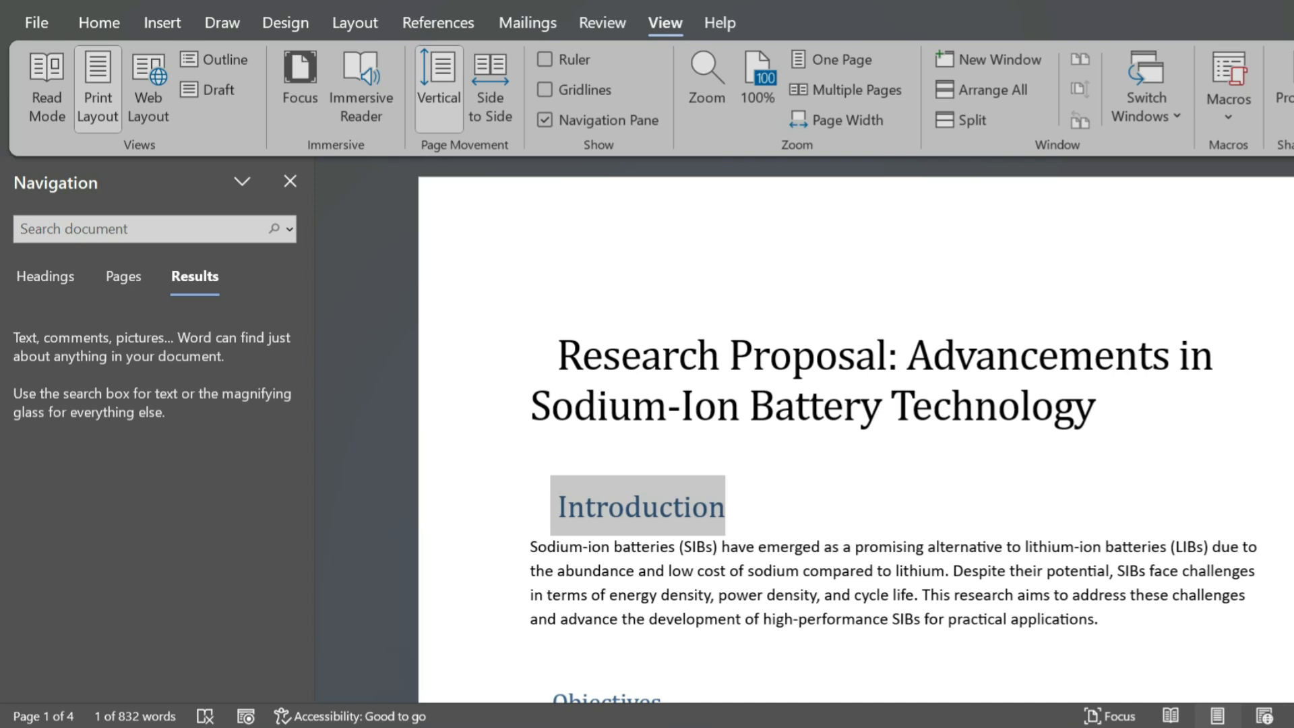
{"action": "left_click", "coordinate": [142, 229]}
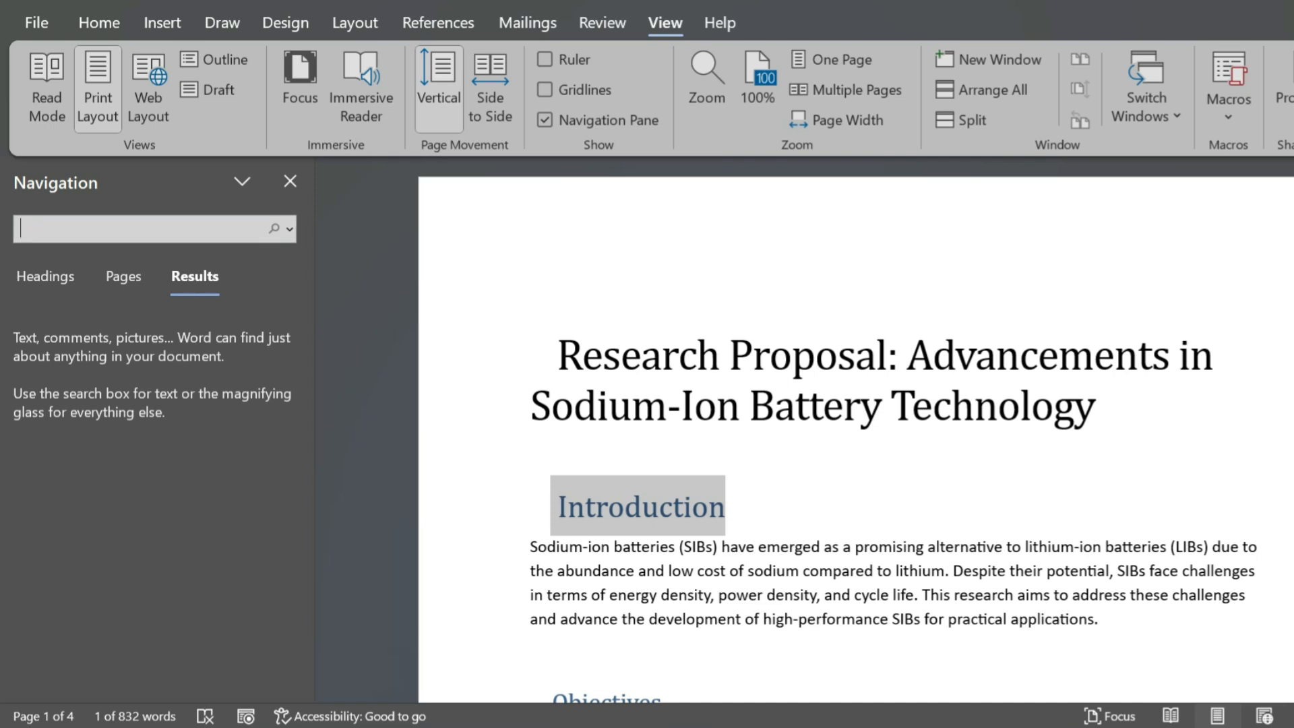
{"action": "type", "text": "LIB"}
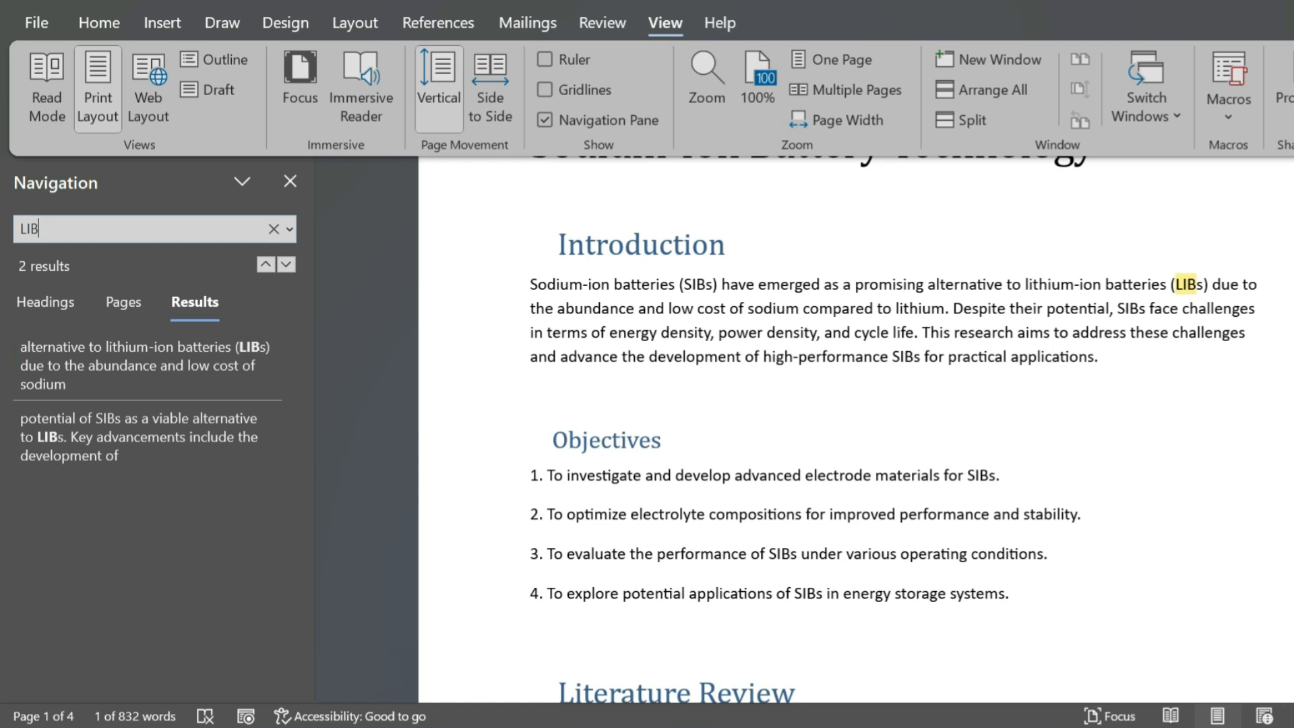
{"action": "left_click", "coordinate": [229, 426]}
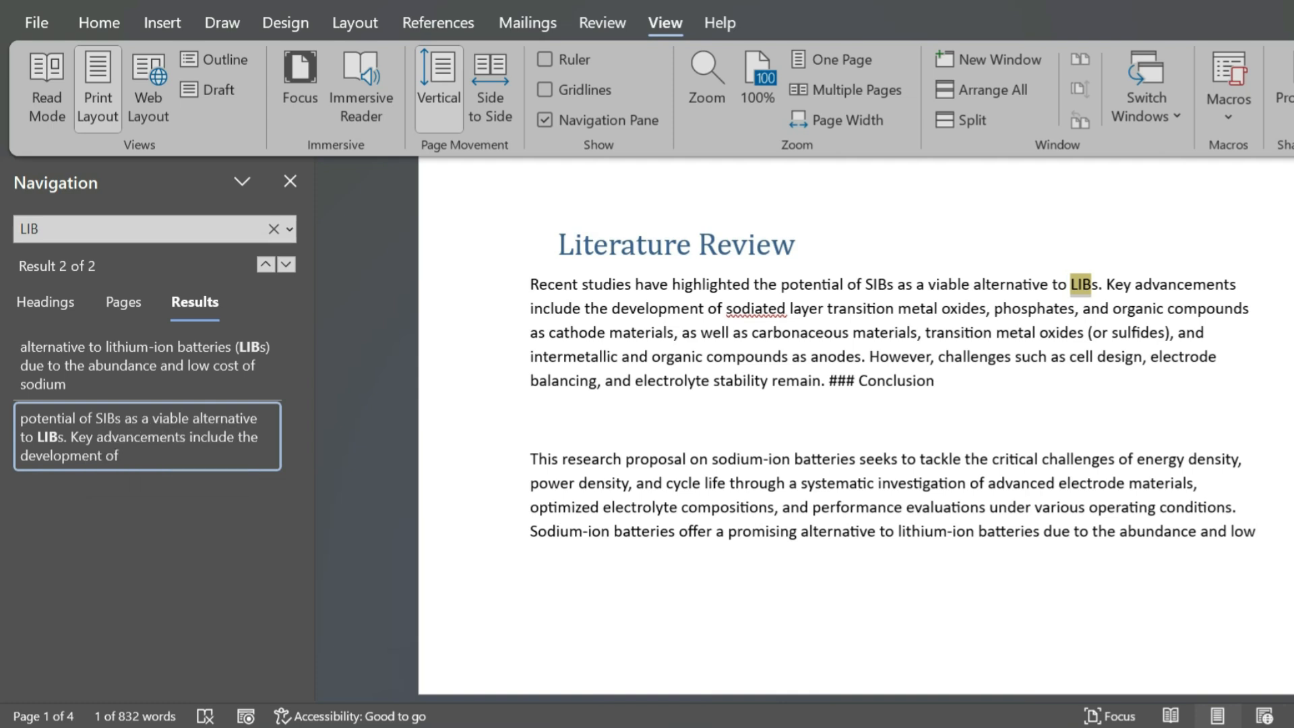
{"action": "left_click", "coordinate": [147, 436]}
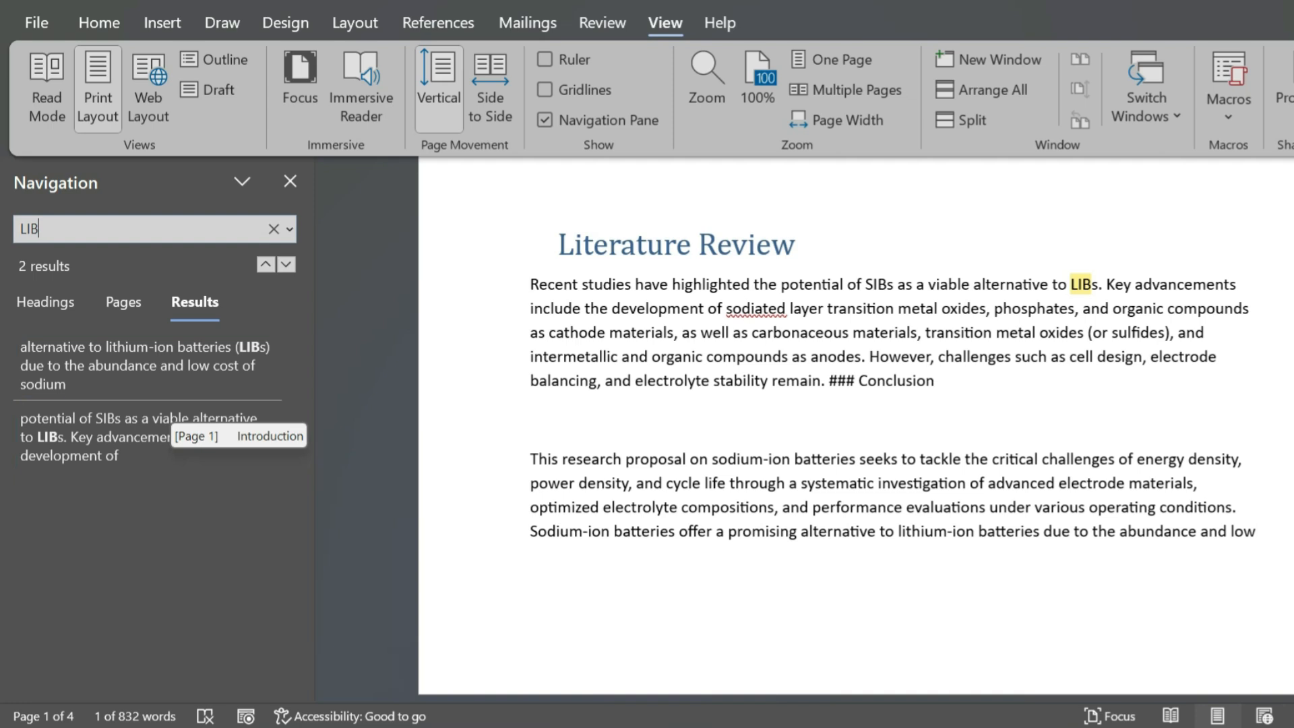
- View the thumbnails of pages containing the search term, go to page 1, and clear the search
{"action": "left_click", "coordinate": [124, 302]}
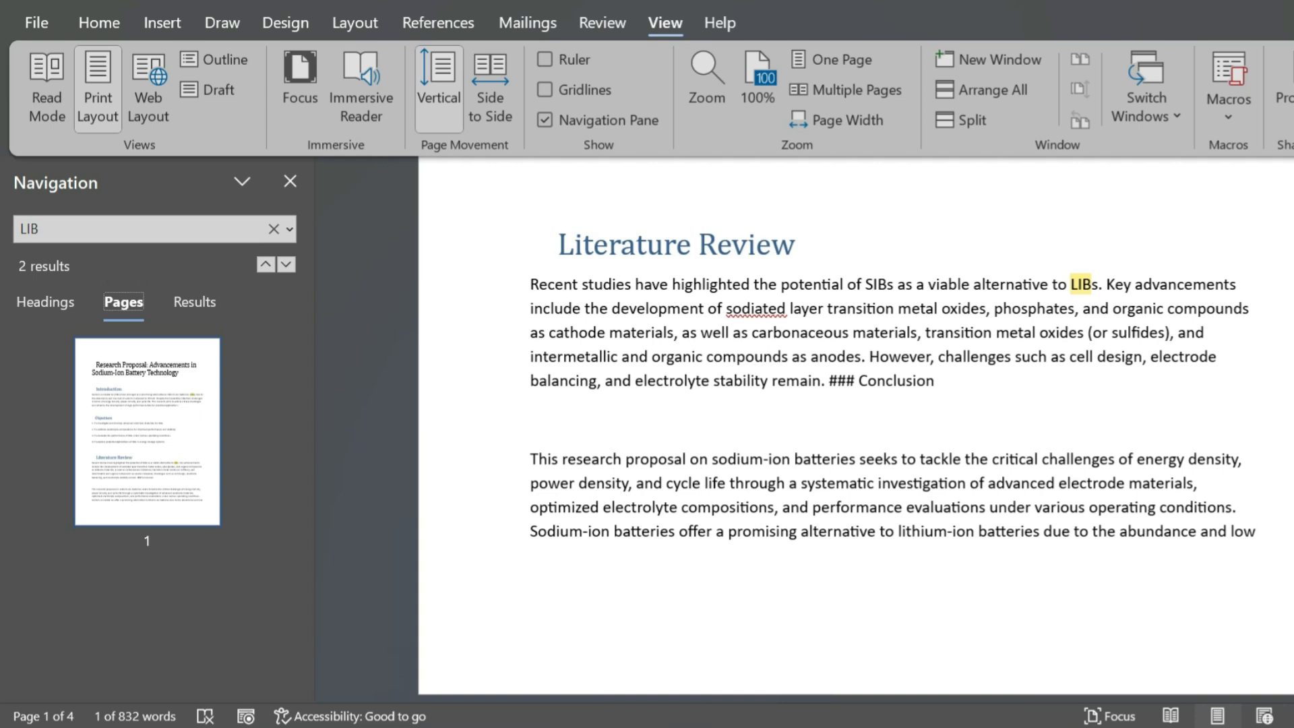
{"action": "left_click", "coordinate": [147, 431]}
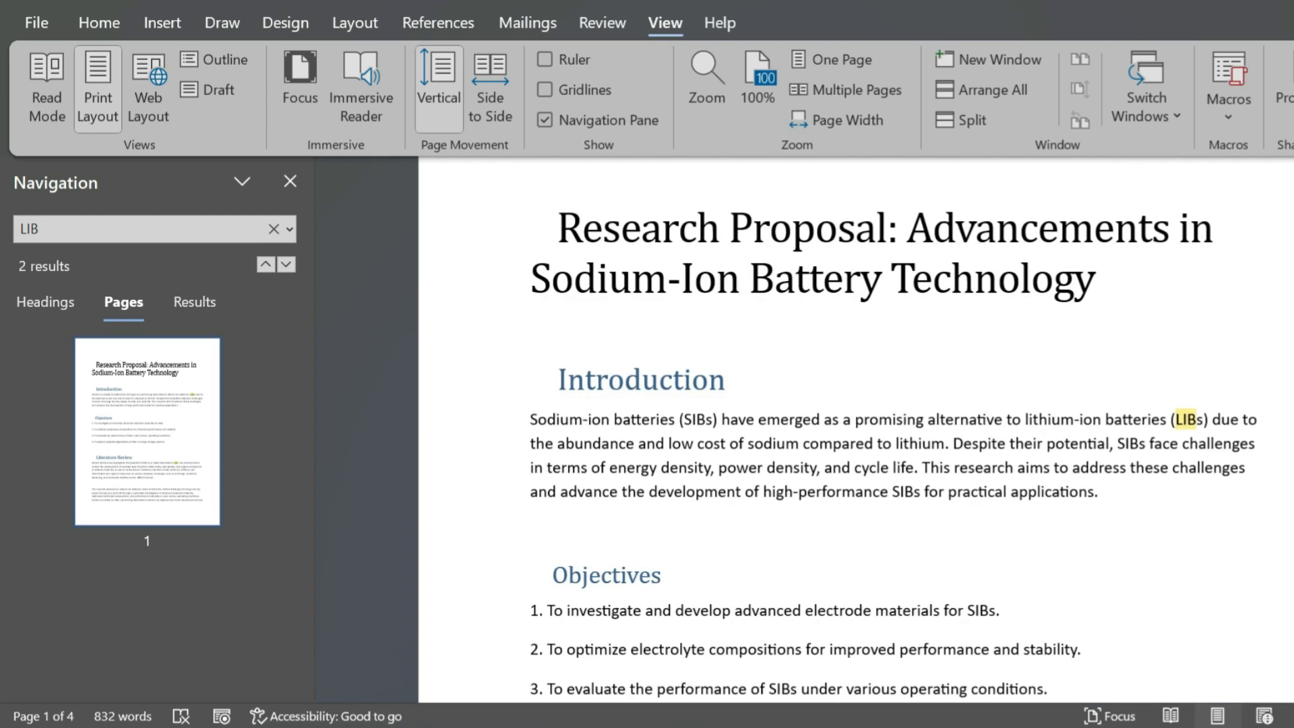
{"action": "left_click", "coordinate": [273, 229]}
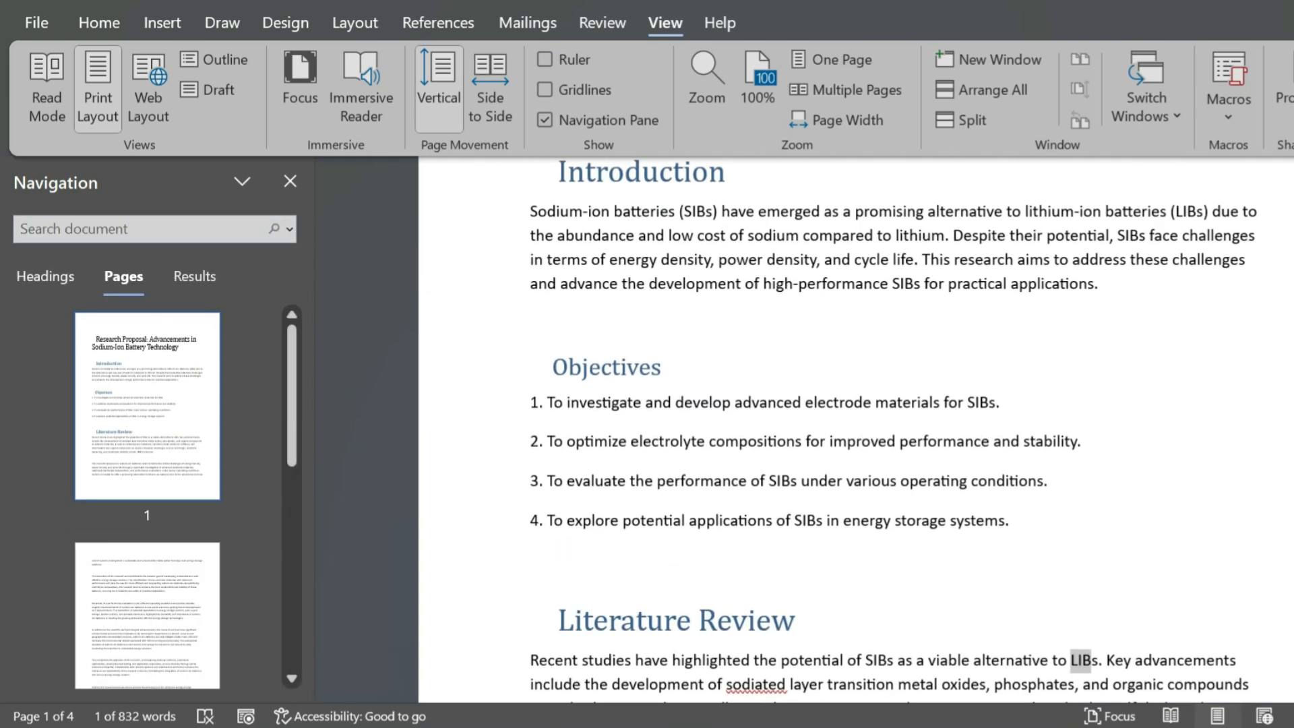
- Browse the document by its headings, visiting Introduction, Literature Review, Methodology, Objectives and Expected Outcomes
{"action": "left_click", "coordinate": [45, 276]}
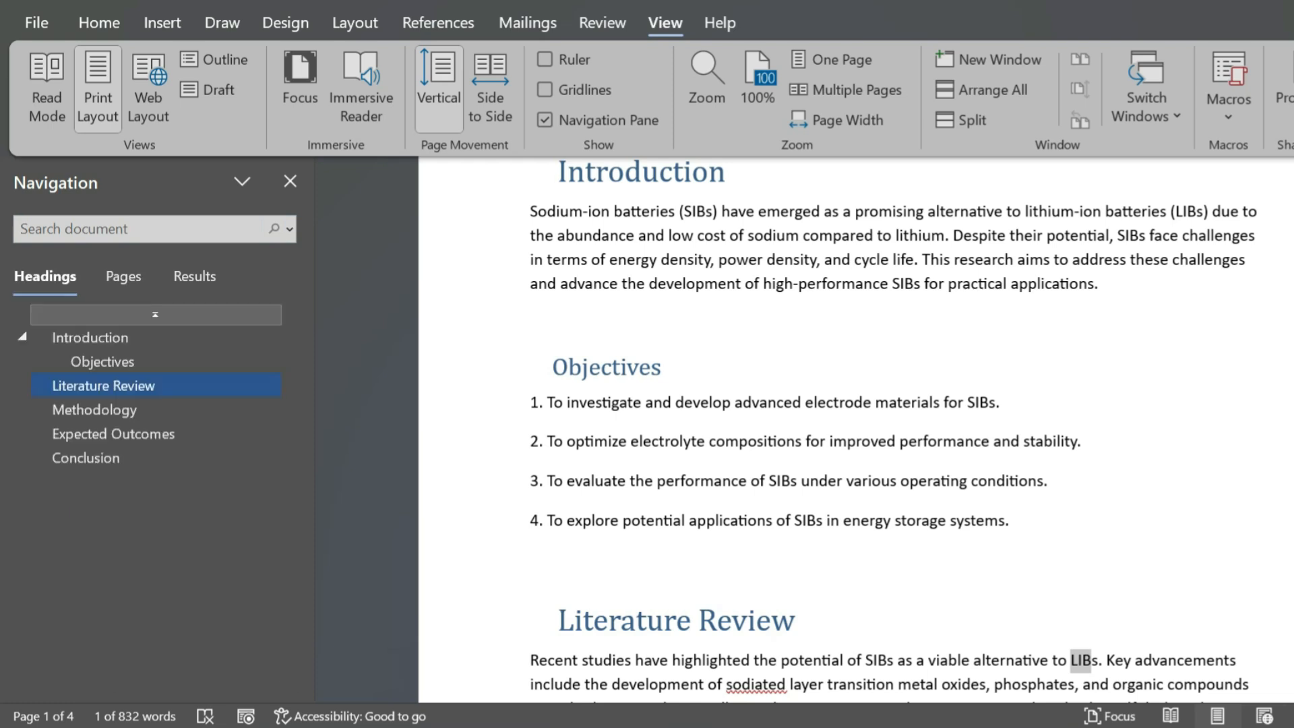
{"action": "left_click", "coordinate": [91, 337]}
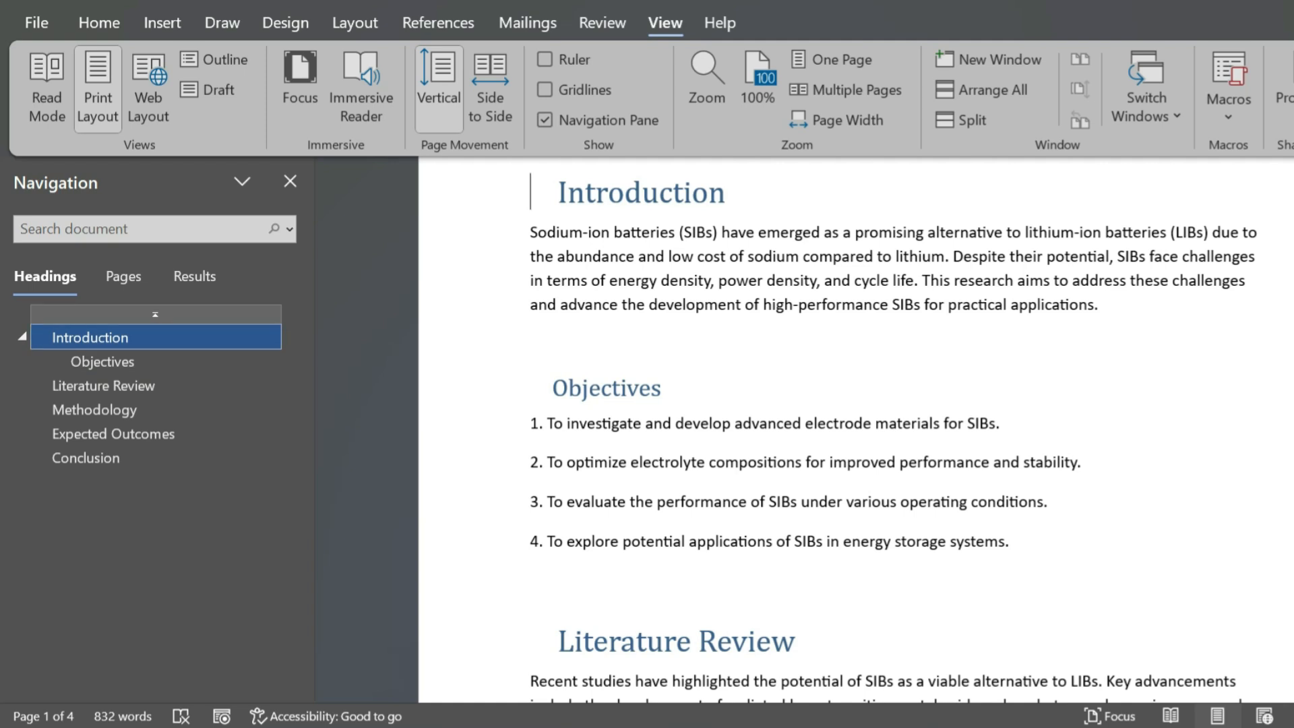
{"action": "left_click", "coordinate": [103, 386]}
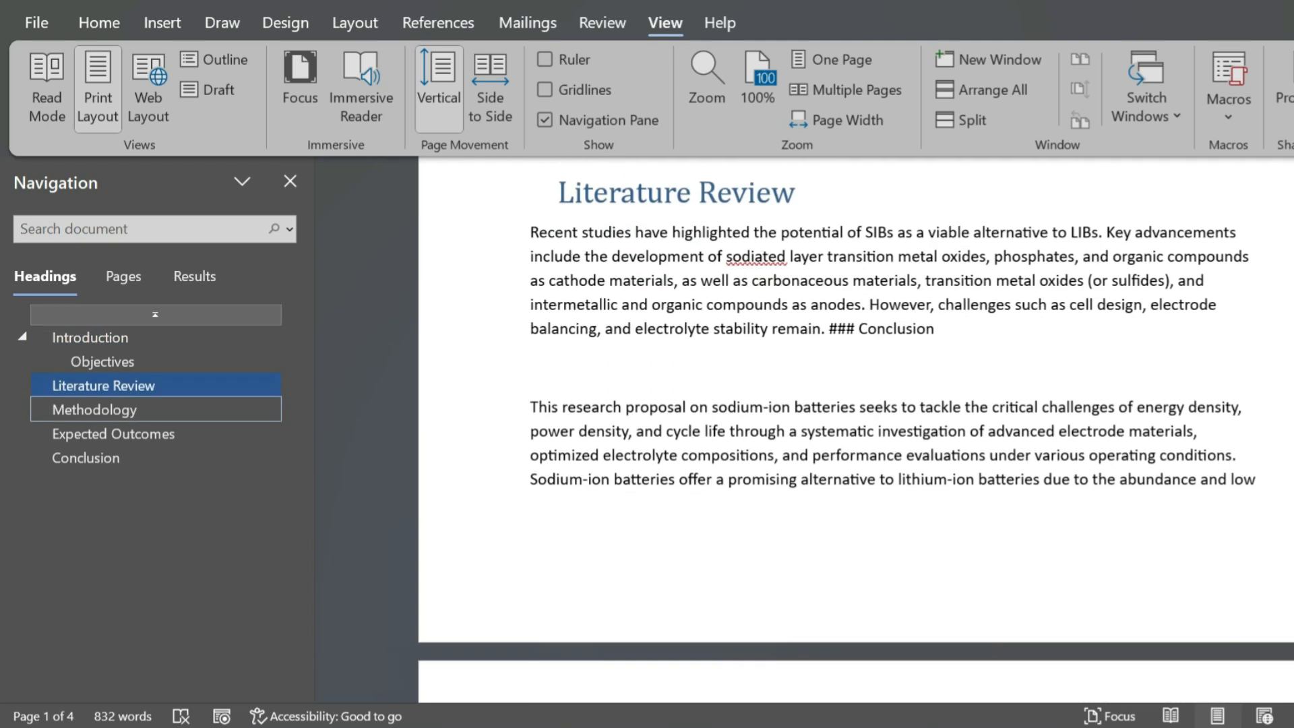
{"action": "left_click", "coordinate": [94, 410]}
{"action": "left_click", "coordinate": [102, 362]}
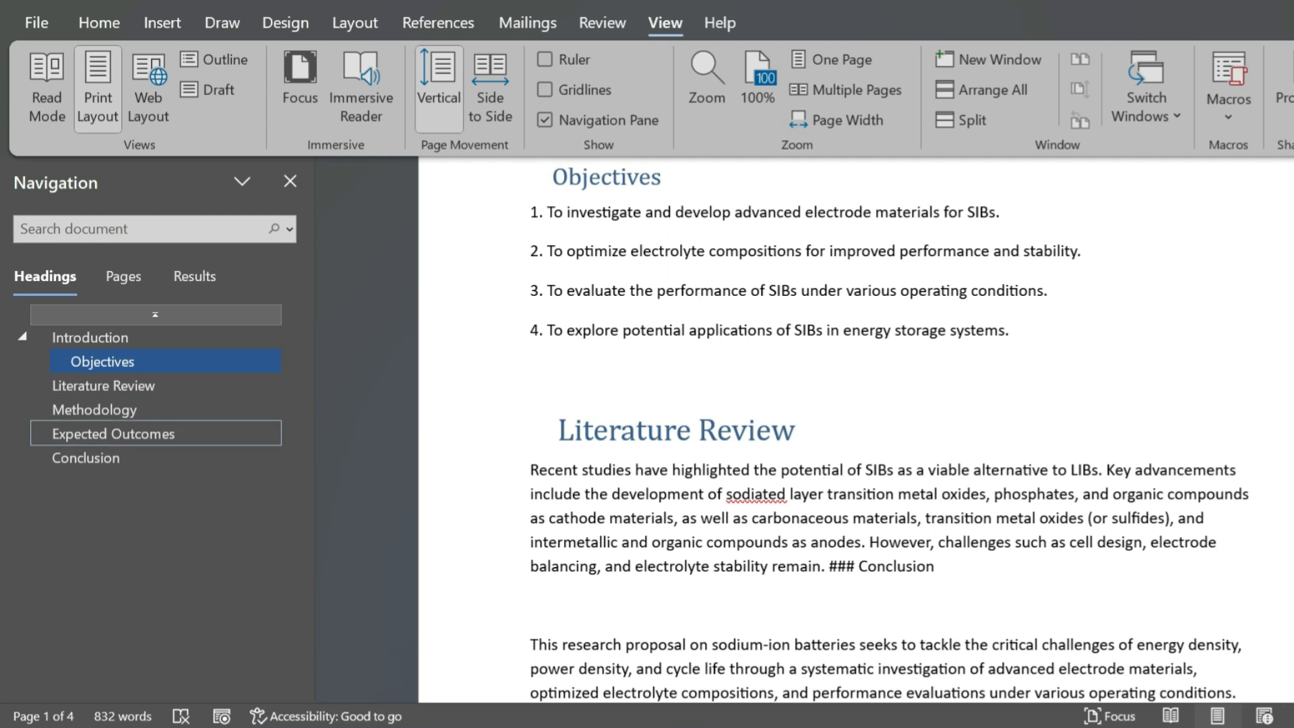
{"action": "left_click", "coordinate": [134, 433]}
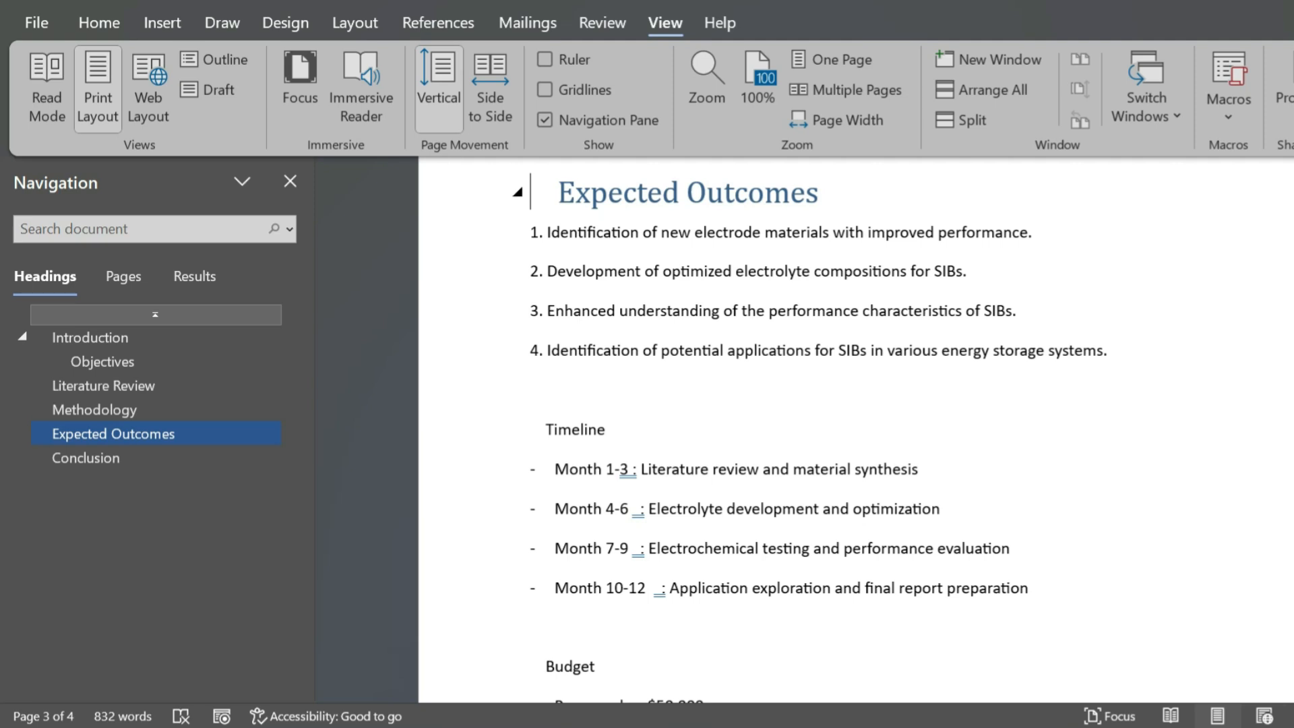
- Select the Literature Review heading together with all of its content
{"action": "left_click", "coordinate": [103, 386]}
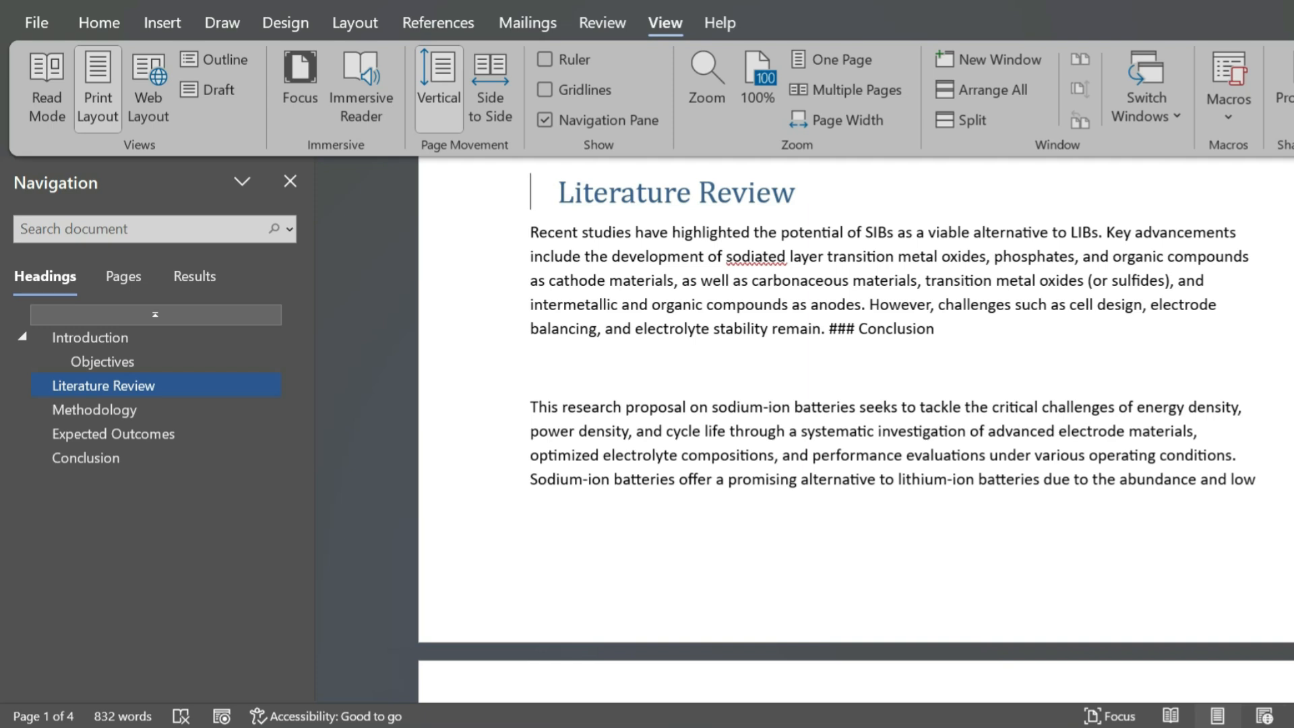
{"action": "right_click", "coordinate": [103, 385]}
{"action": "left_click", "coordinate": [196, 559]}
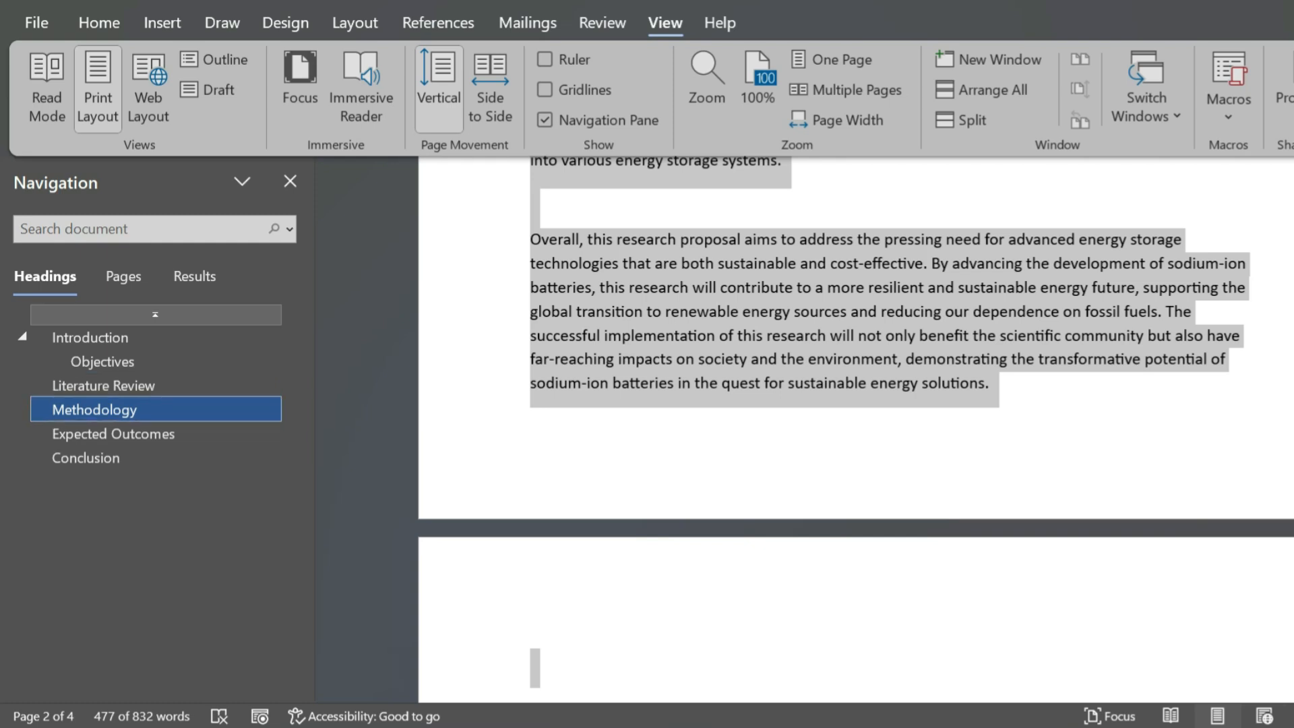
- Move the whole Literature Review section below Methodology in the heading outline, and check the new order from the Introduction
{"action": "left_click", "coordinate": [103, 386]}
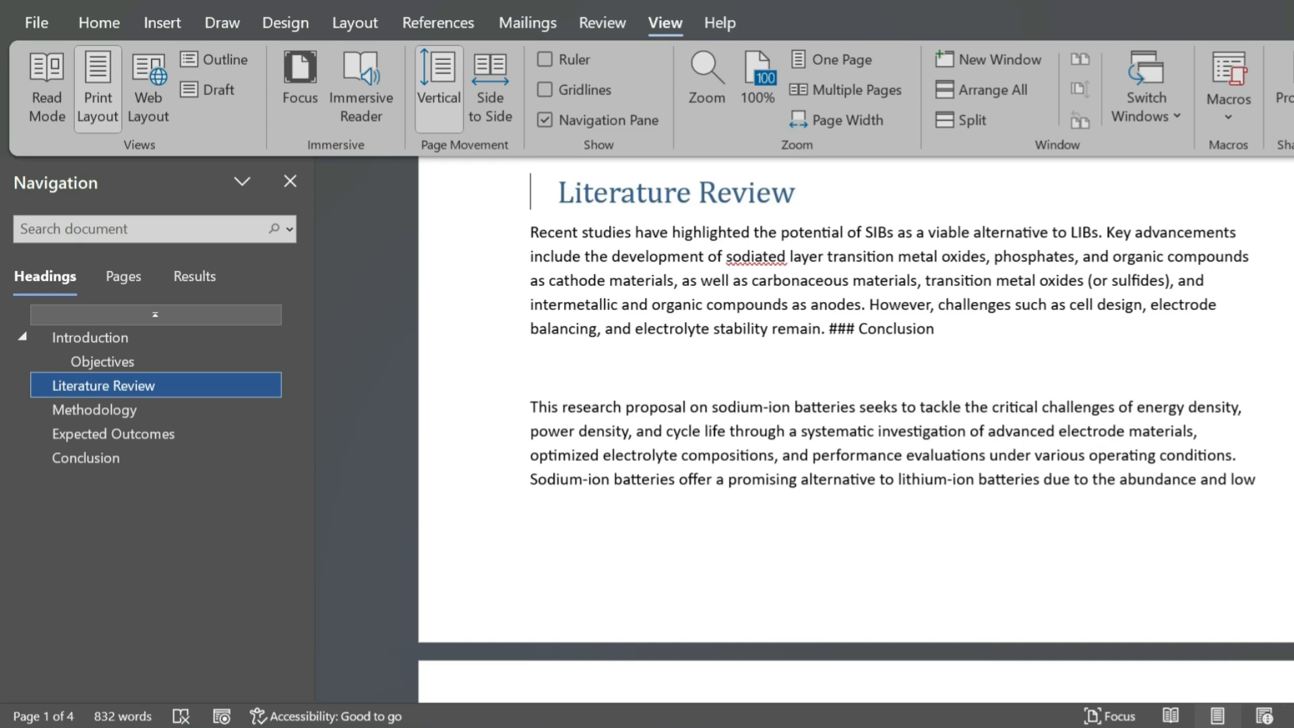
{"action": "left_click_drag", "start_coordinate": [103, 385], "coordinate": [103, 420]}
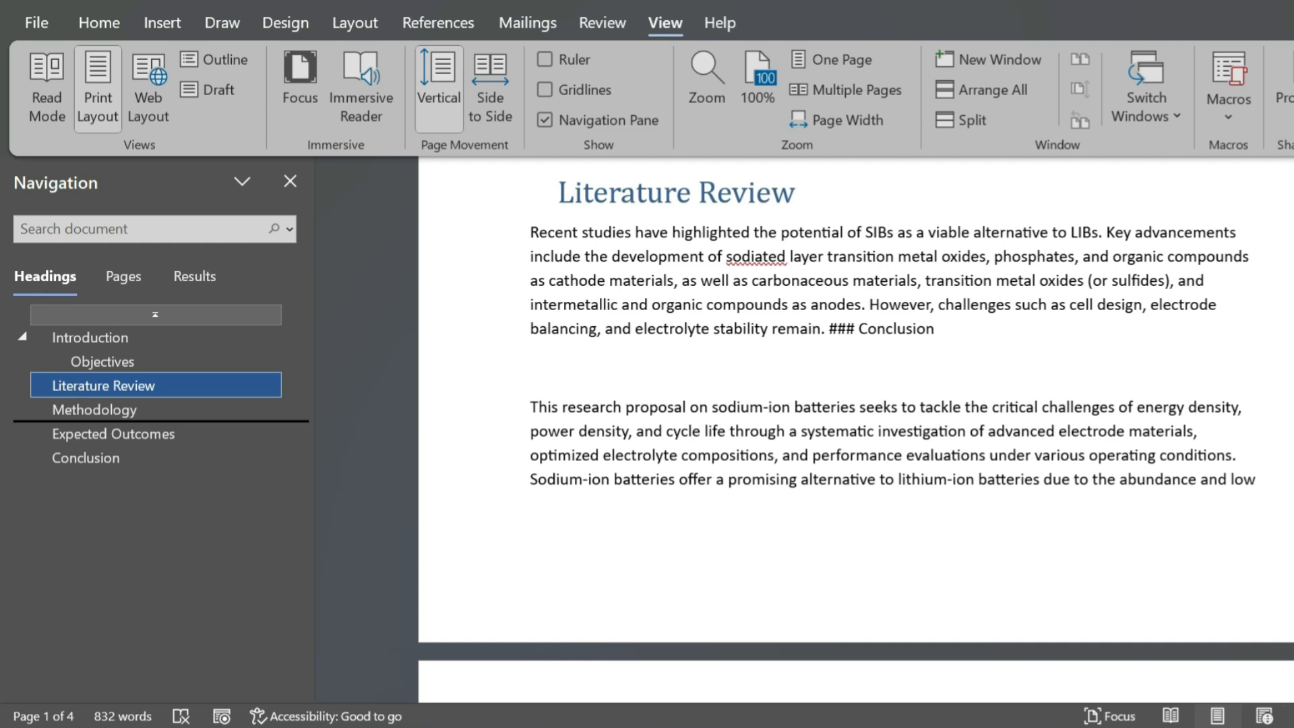
{"action": "left_click_drag", "start_coordinate": [103, 420], "coordinate": [103, 420]}
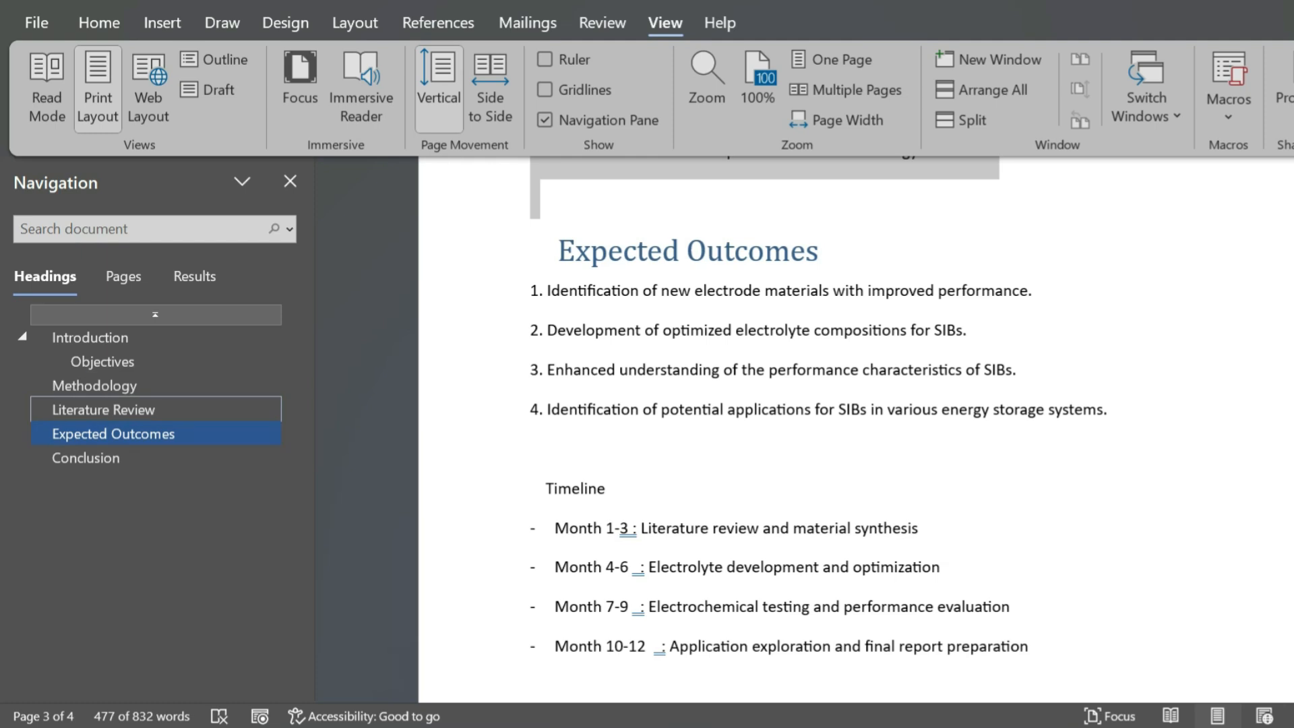
{"action": "left_click", "coordinate": [155, 433]}
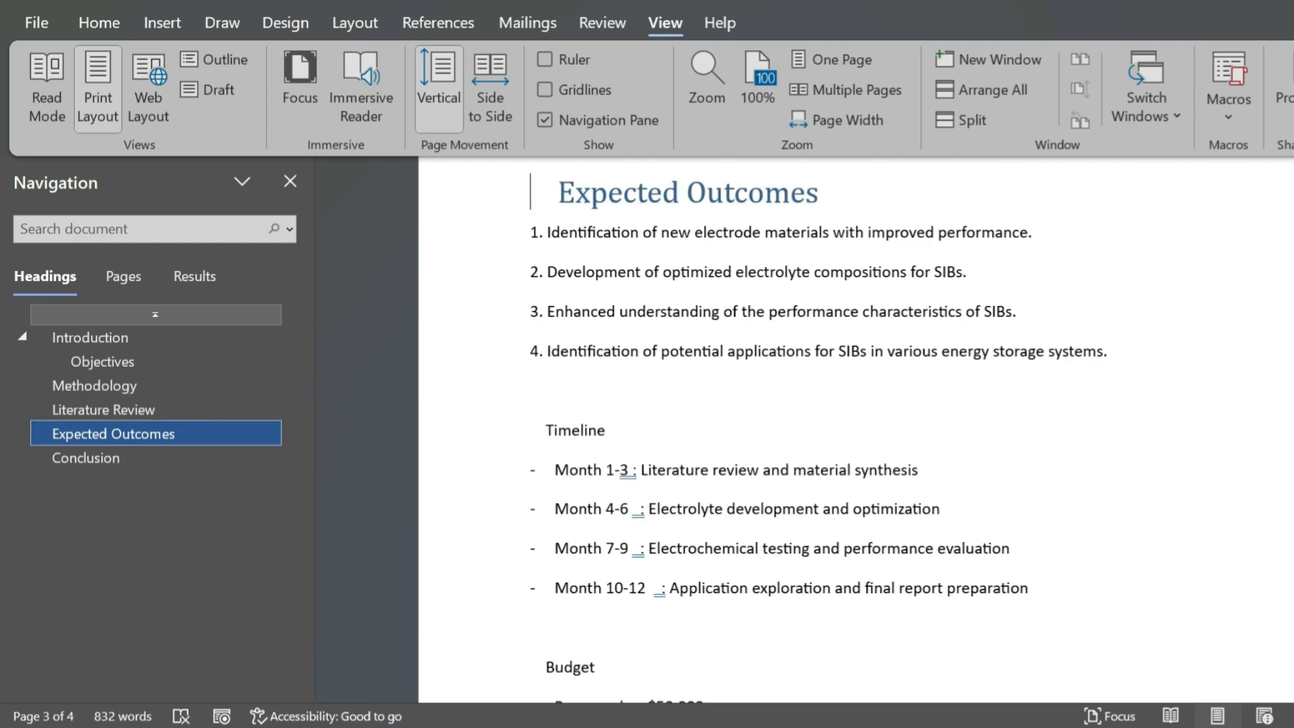
{"action": "left_click", "coordinate": [90, 337]}
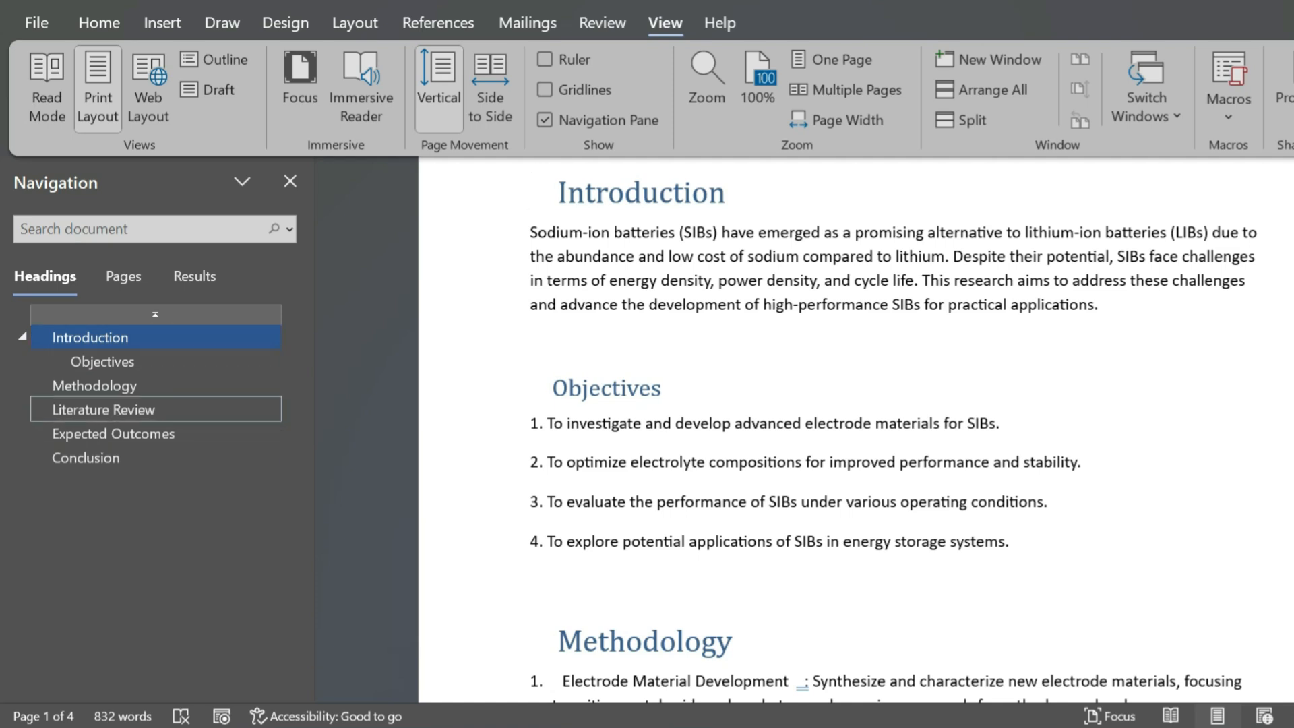
- Demote the Expected Outcomes heading one level so it sits under Literature Review
{"action": "left_click", "coordinate": [114, 433]}
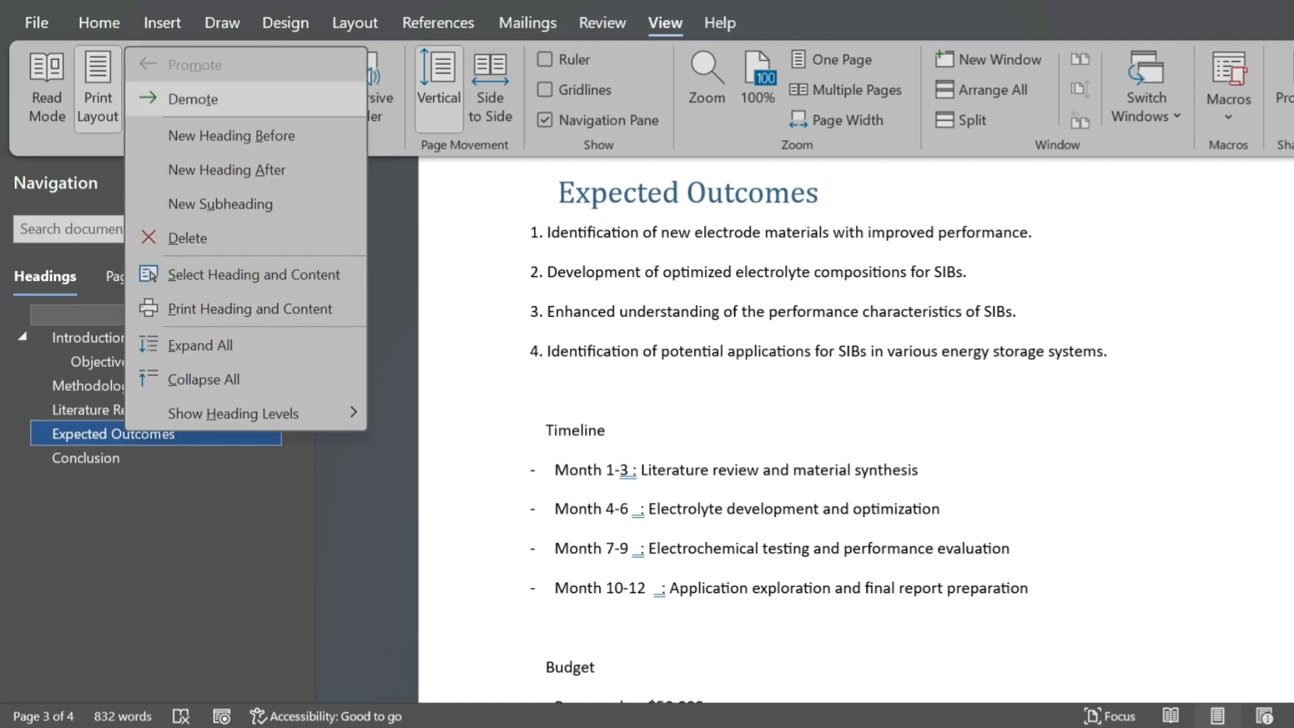
{"action": "key", "text": "Return"}
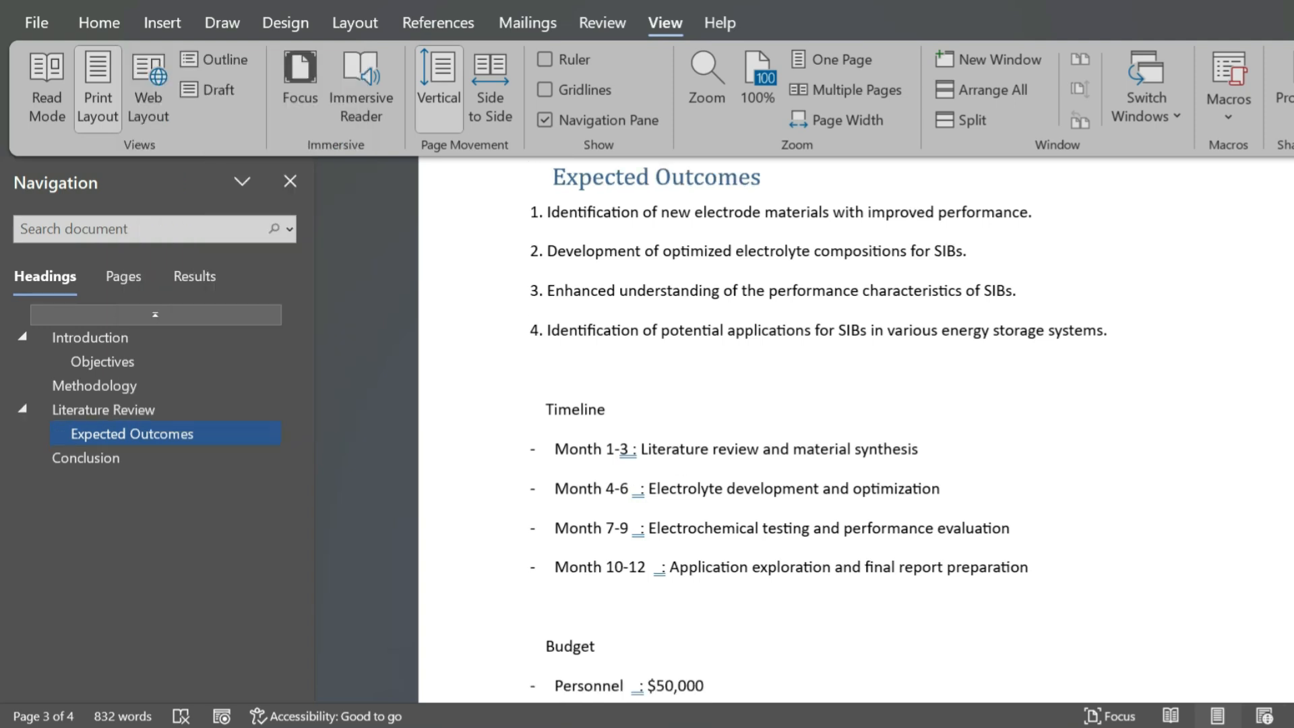
{"action": "key", "text": "Up"}
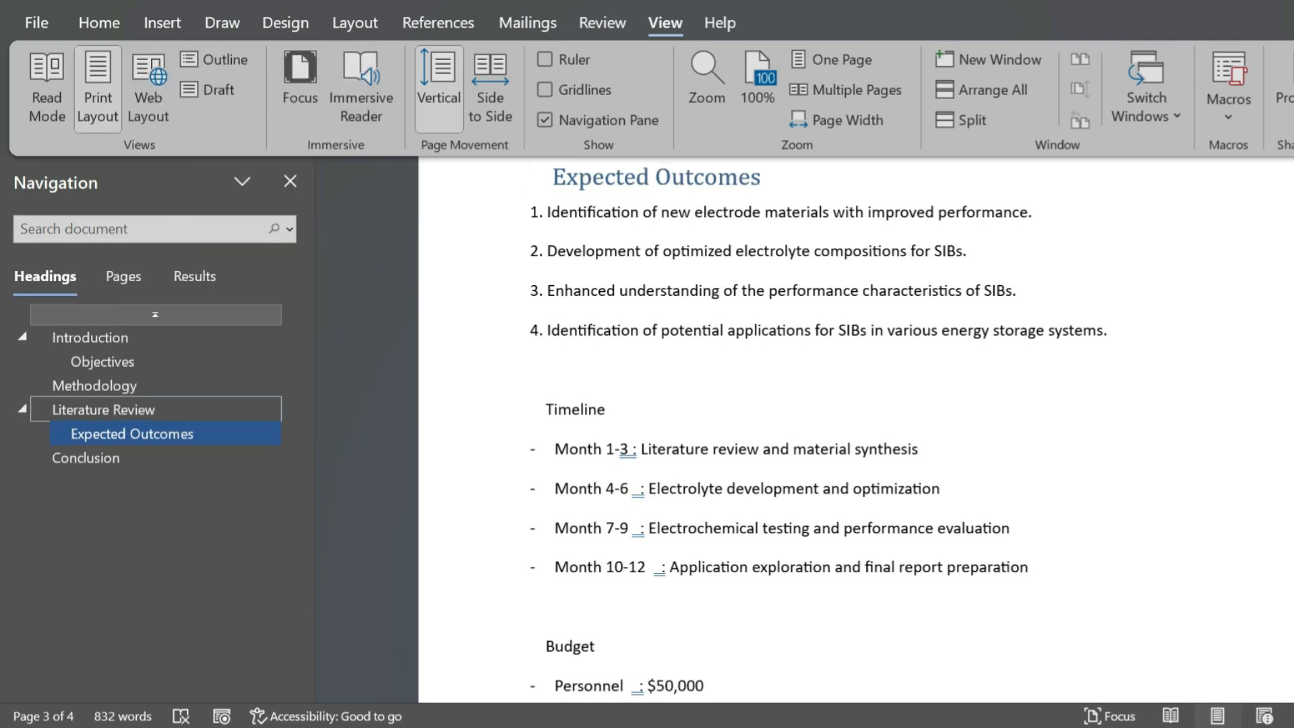
- Promote the Expected Outcomes heading back to the same level as Literature Review
{"action": "left_click", "coordinate": [507, 178]}
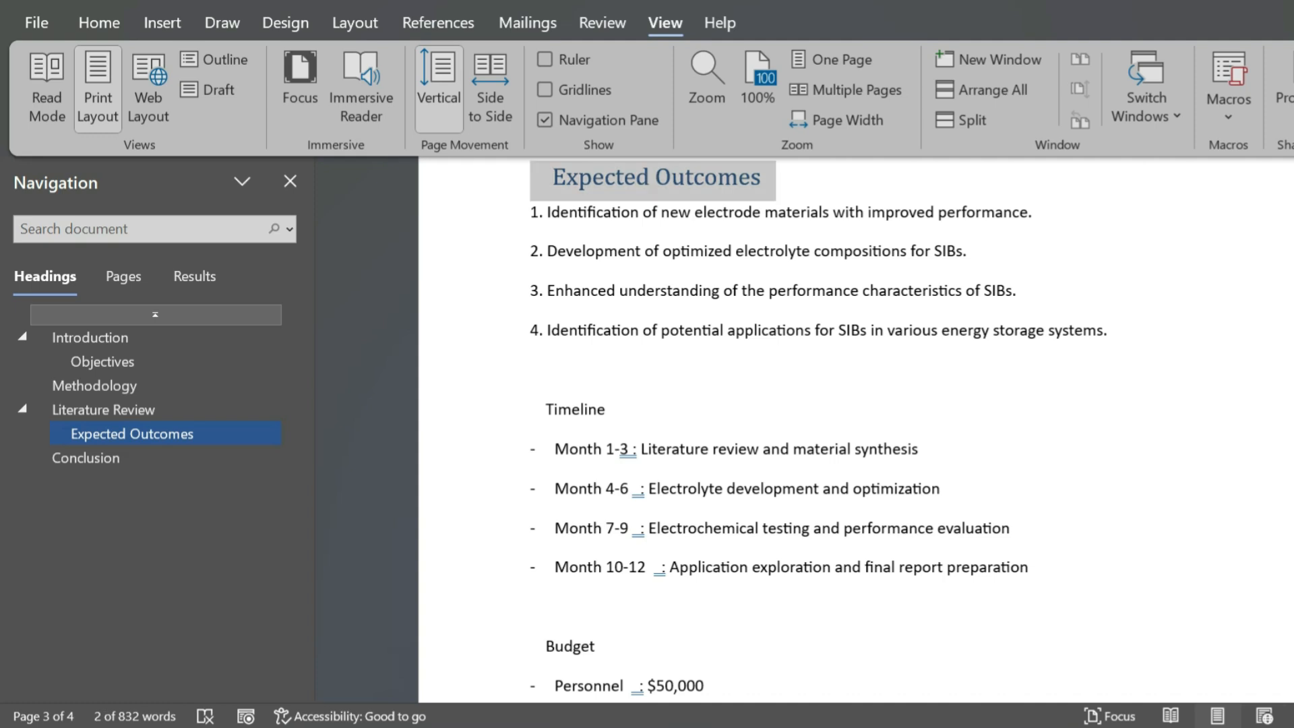
{"action": "key", "text": "alt+shift+Left"}
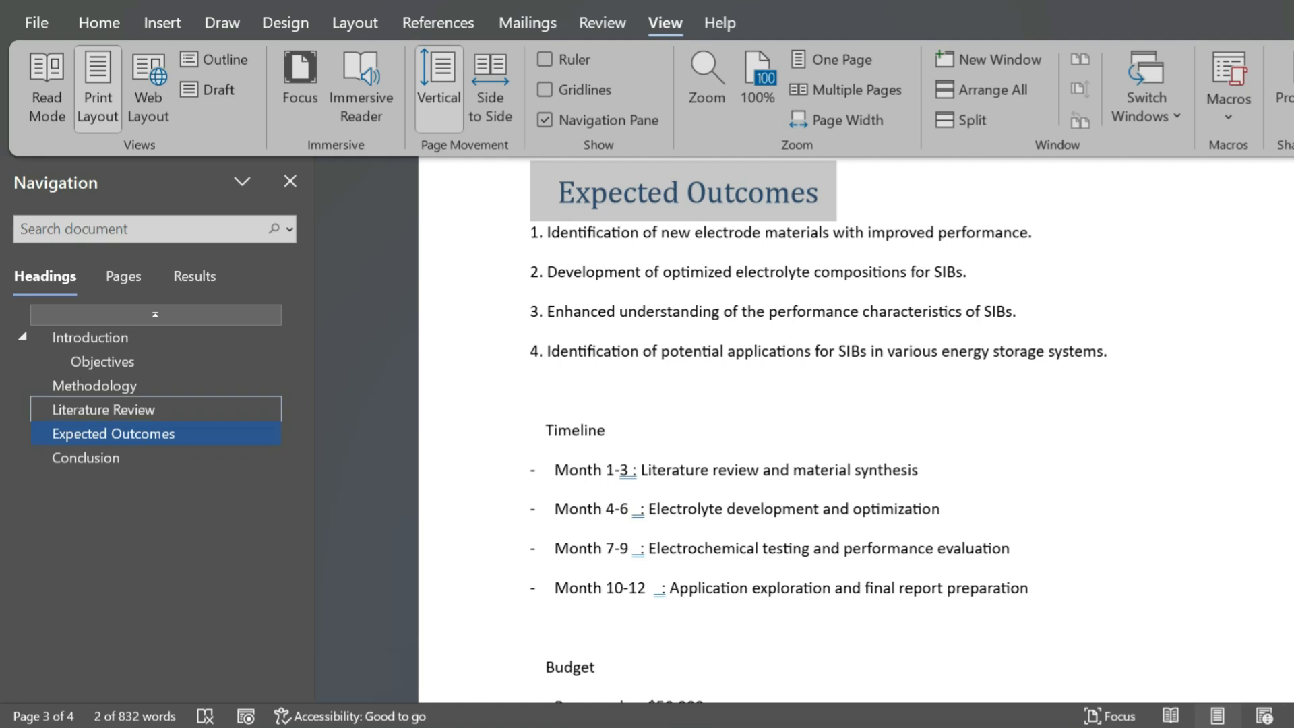
- Insert a new heading after the Literature Review section, before Expected Outcomes
{"action": "key", "text": "Return"}
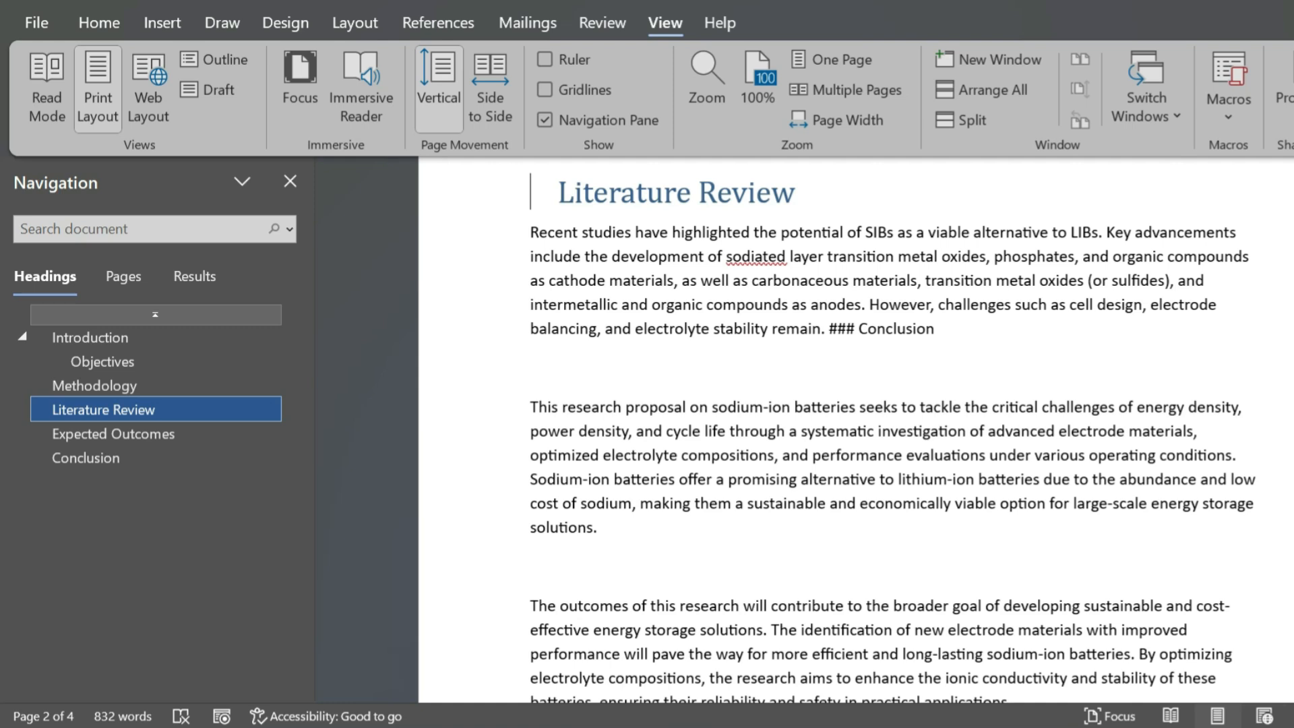
{"action": "right_click", "coordinate": [110, 409]}
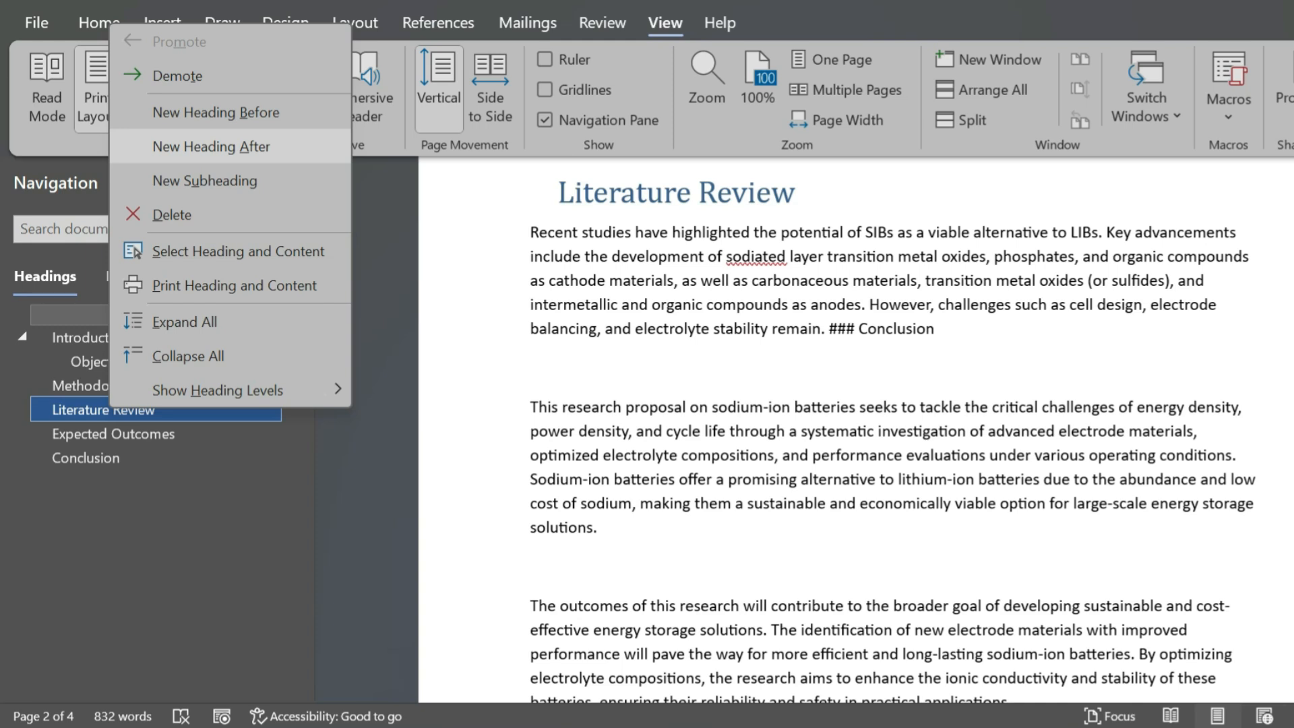
{"action": "left_click", "coordinate": [211, 147]}
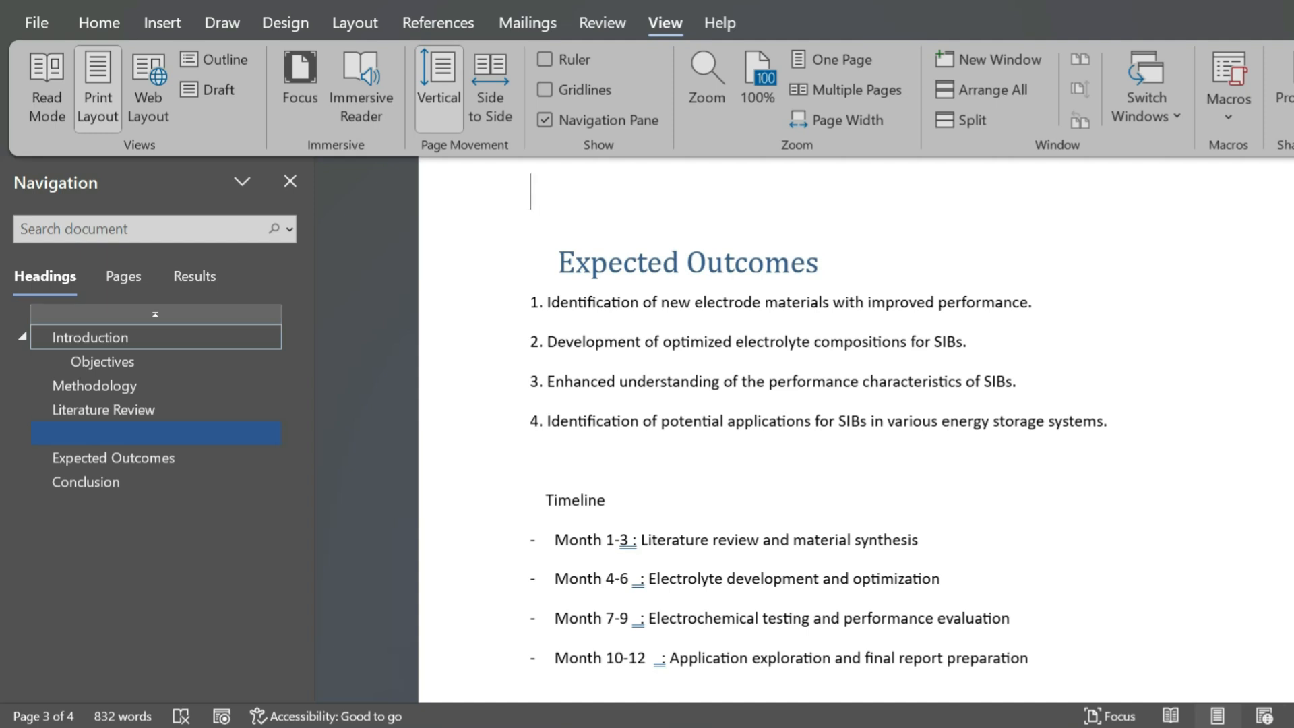
- Title the new heading "Research Gap", then try placeholder text in the line beneath it and undo that text
{"action": "type", "text": "Research Gap"}
{"action": "key", "text": "Return"}
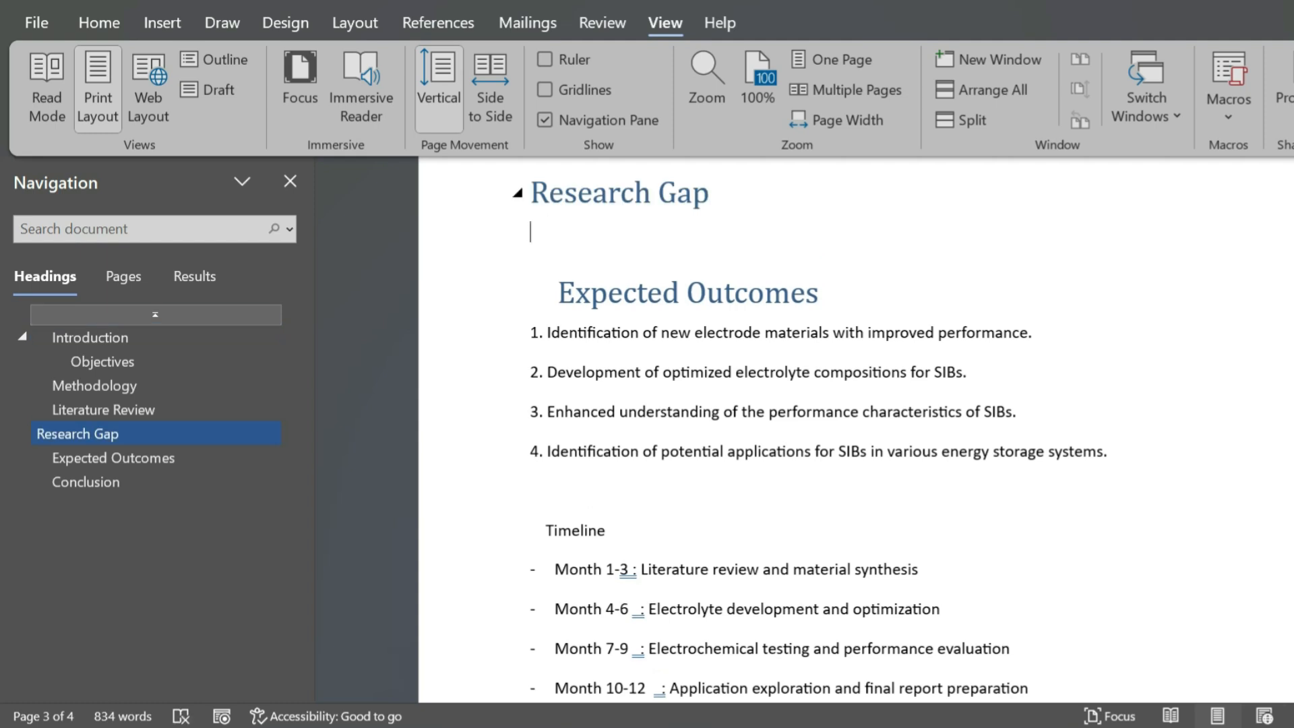
{"action": "type", "text": "gfgfgfgg"}
{"action": "key", "text": "ctrl+z"}
- Delete the Research Gap heading from the heading outline
{"action": "right_click", "coordinate": [137, 433]}
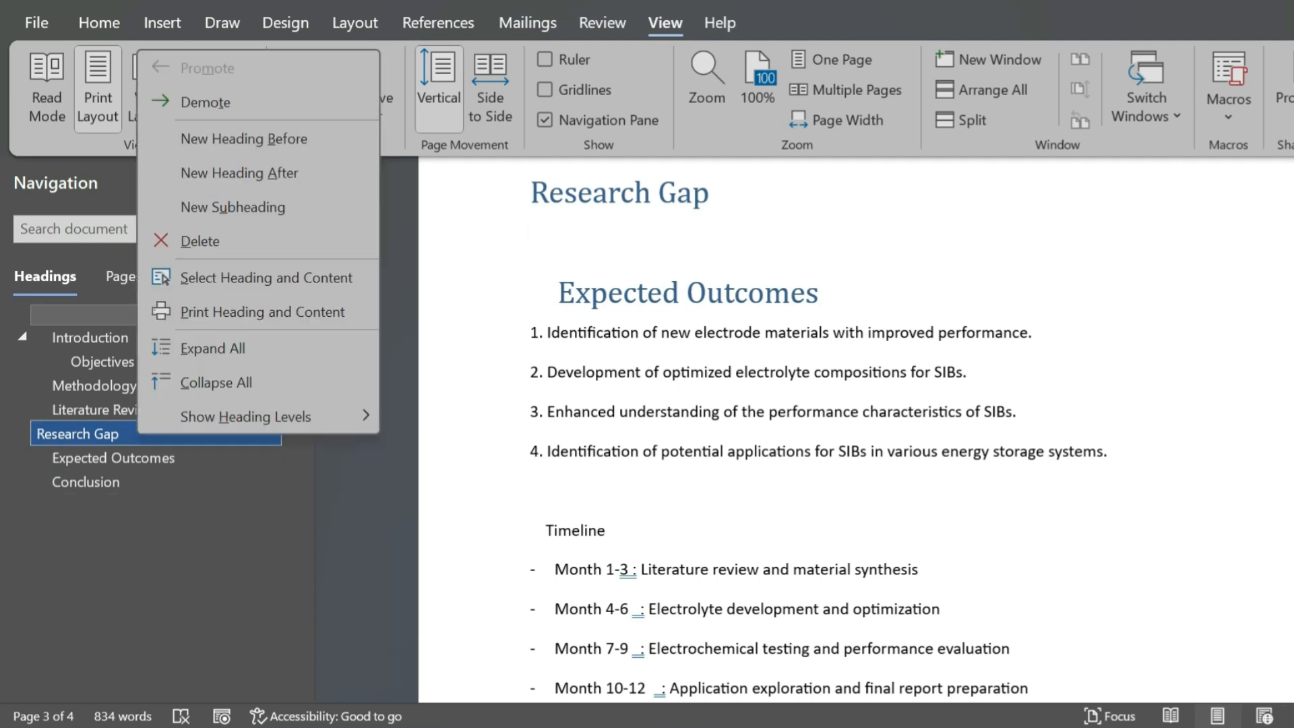
{"action": "left_click", "coordinate": [199, 240]}
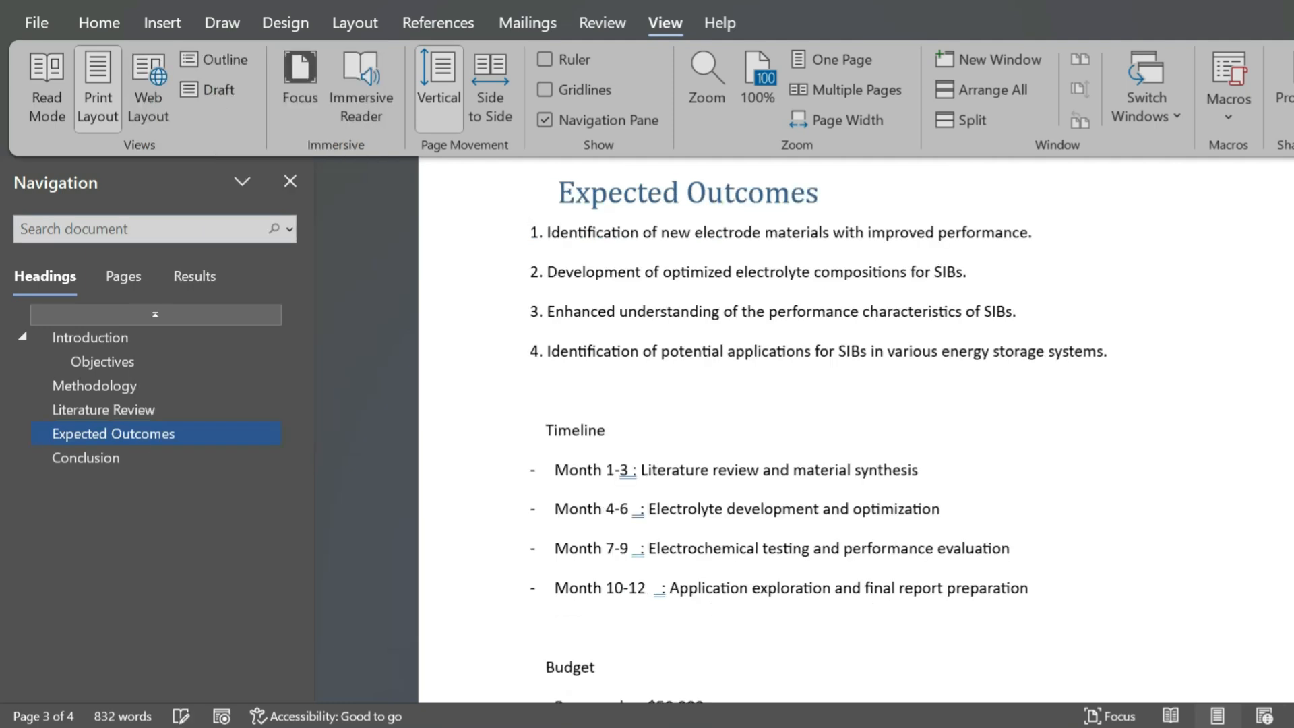
- Promote the Objectives heading to the same level as Introduction, and check its section in the document
{"action": "right_click", "coordinate": [108, 362]}
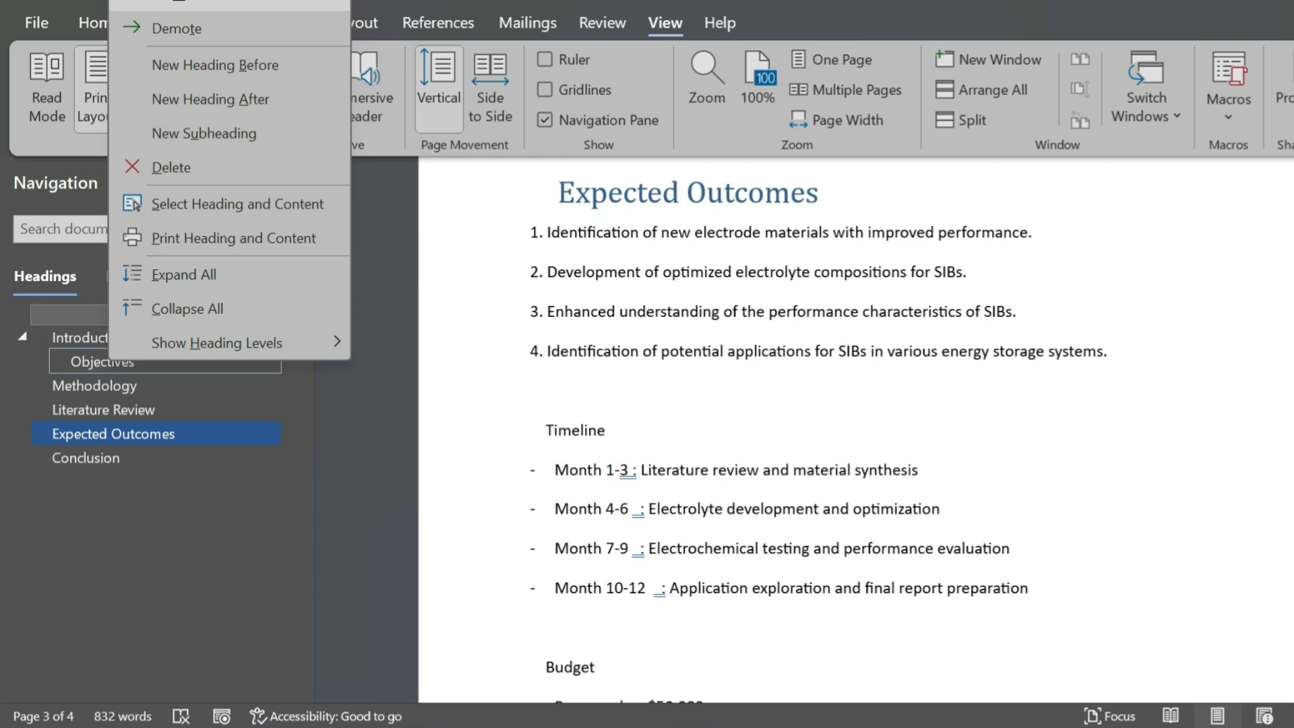
{"action": "key", "text": "Escape"}
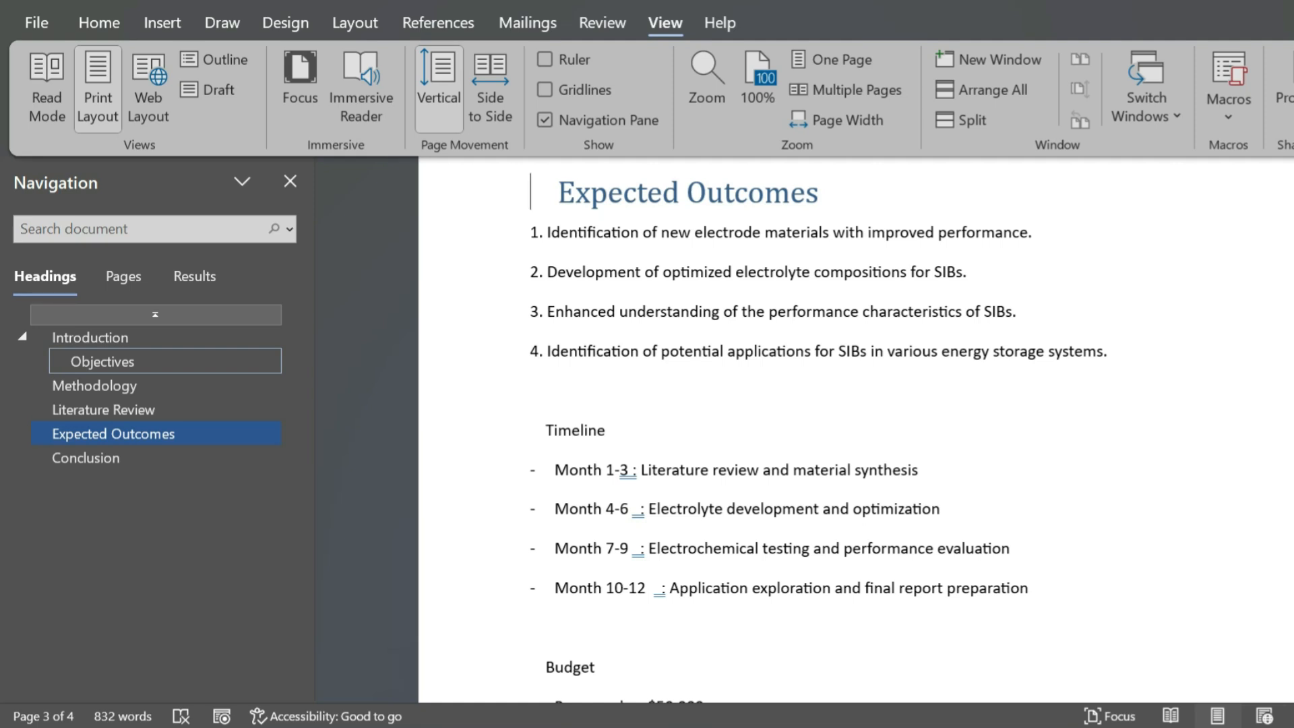
{"action": "right_click", "coordinate": [116, 359]}
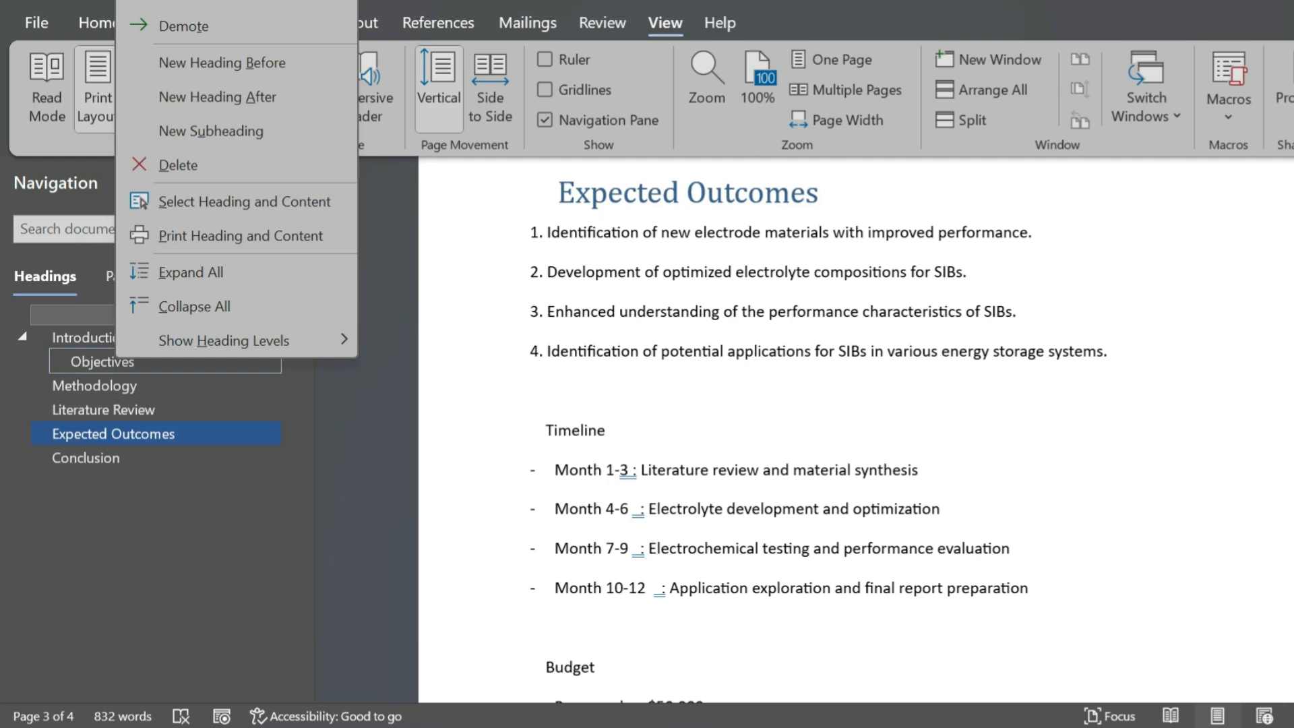
{"action": "left_click", "coordinate": [162, 3]}
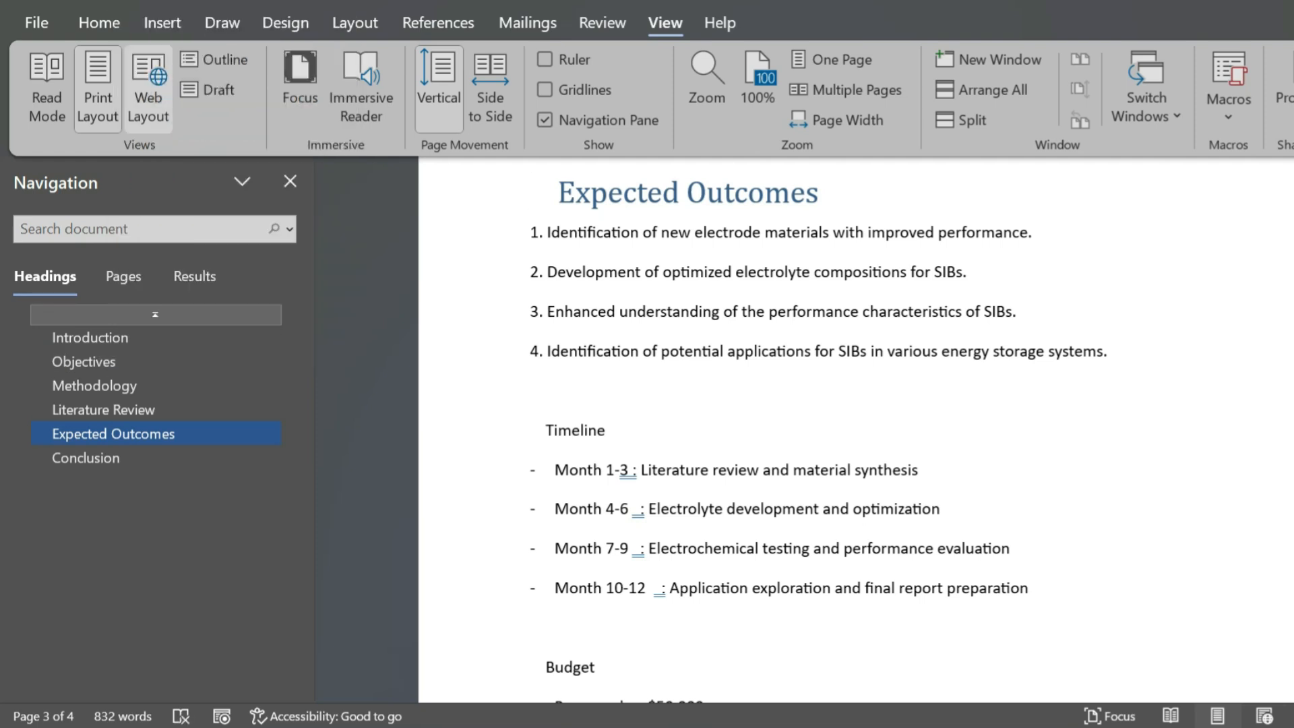
{"action": "left_click", "coordinate": [116, 361]}
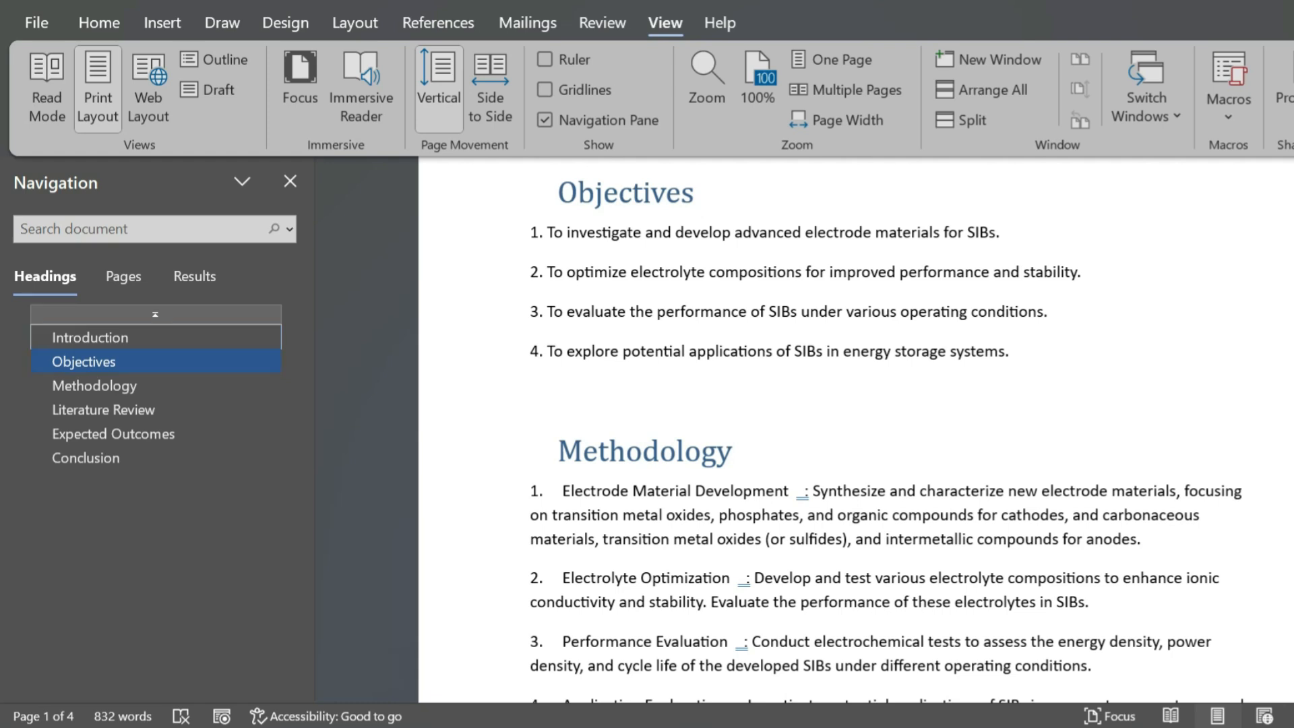
{"action": "scroll", "coordinate": [809, 505], "scroll_direction": "up", "scroll_amount": 6}
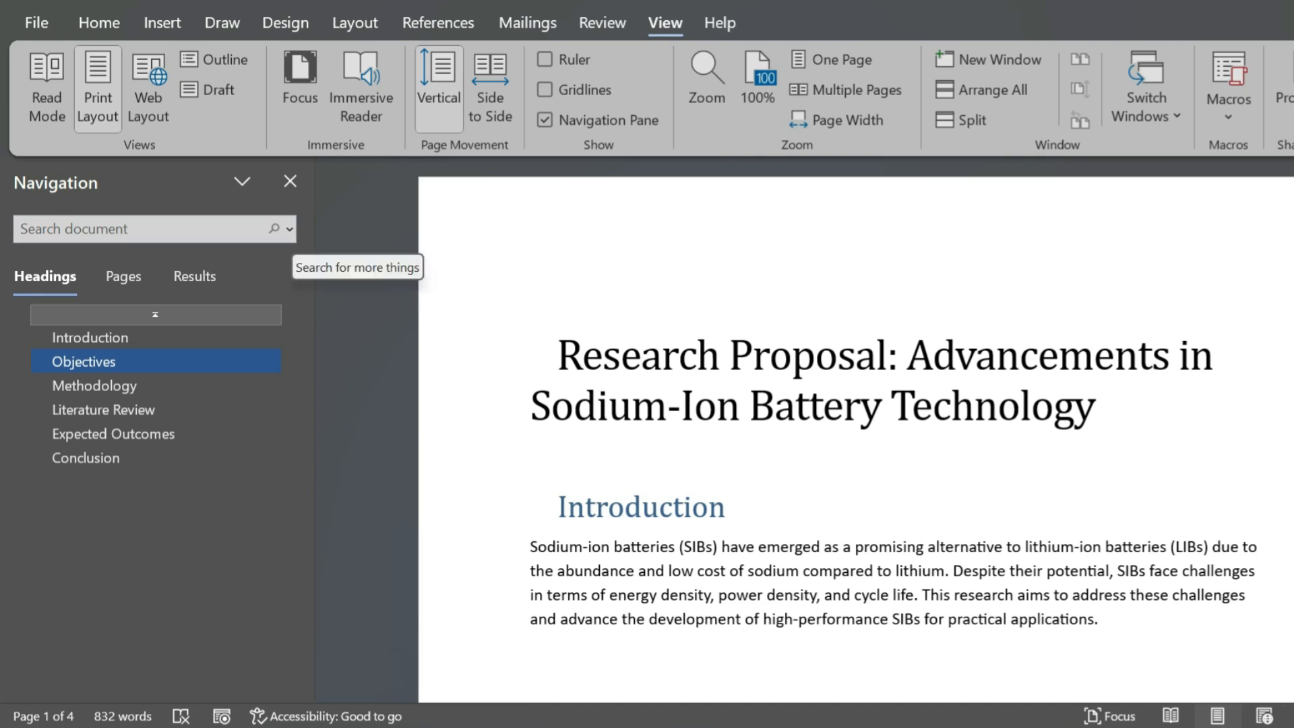
- Examine the extra document search options, including Advanced Find, Replace, Go To, and finding graphics, tables, equations, footnotes/endnotes or comments
{"action": "left_click", "coordinate": [289, 228]}
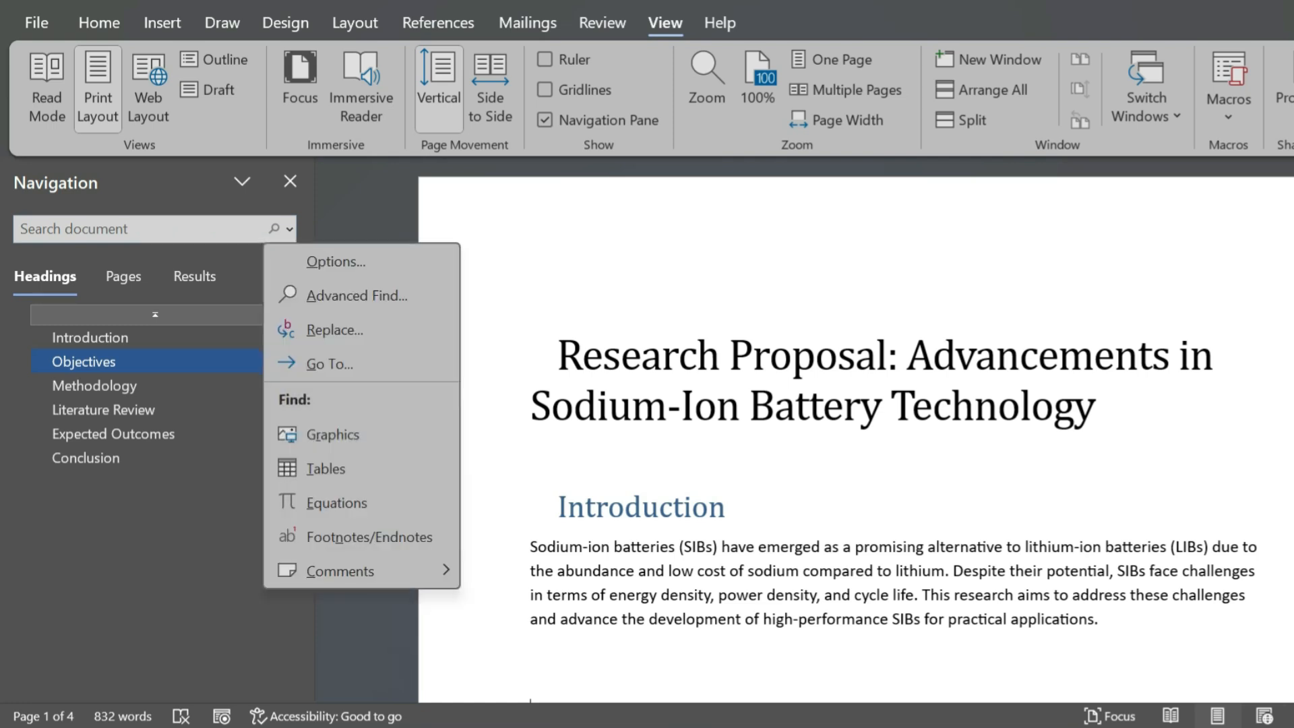
{"action": "key", "text": "Down"}
{"action": "key", "text": "Down"}
{"action": "key", "text": "Down"}
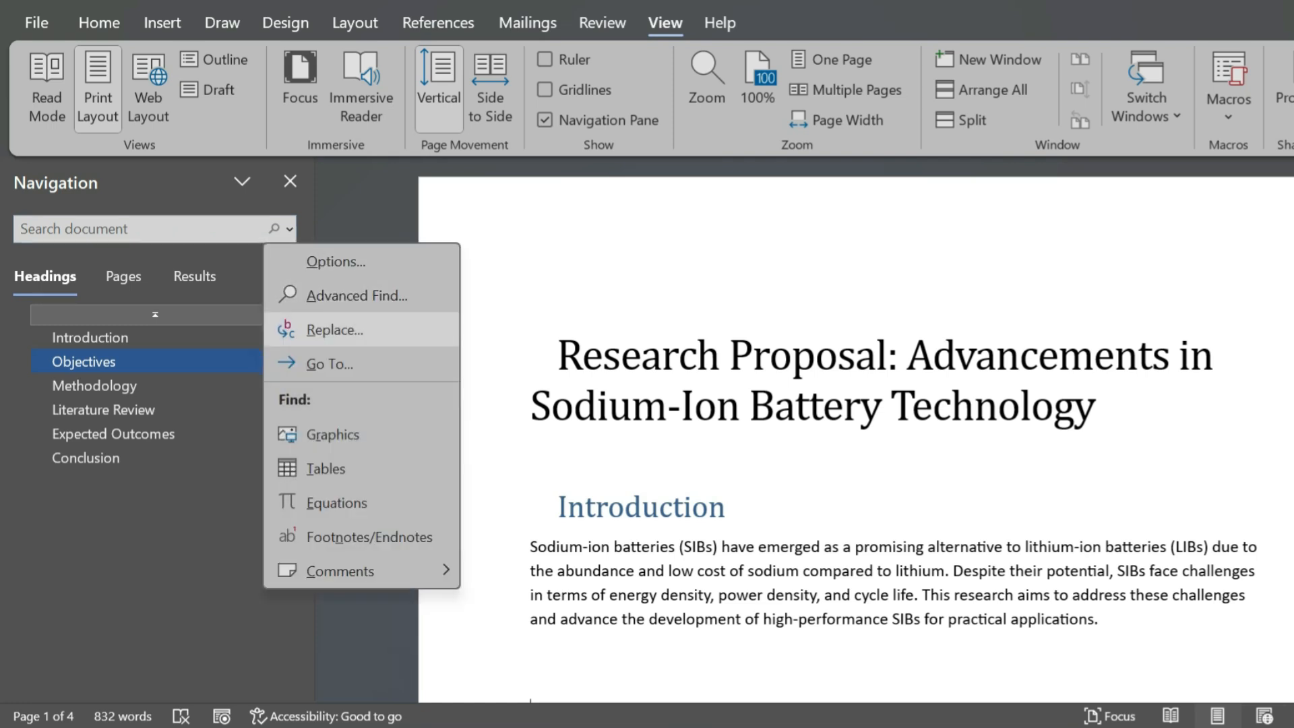
{"action": "key", "text": "Down"}
{"action": "key", "text": "Down"}
{"action": "key", "text": "Down"}
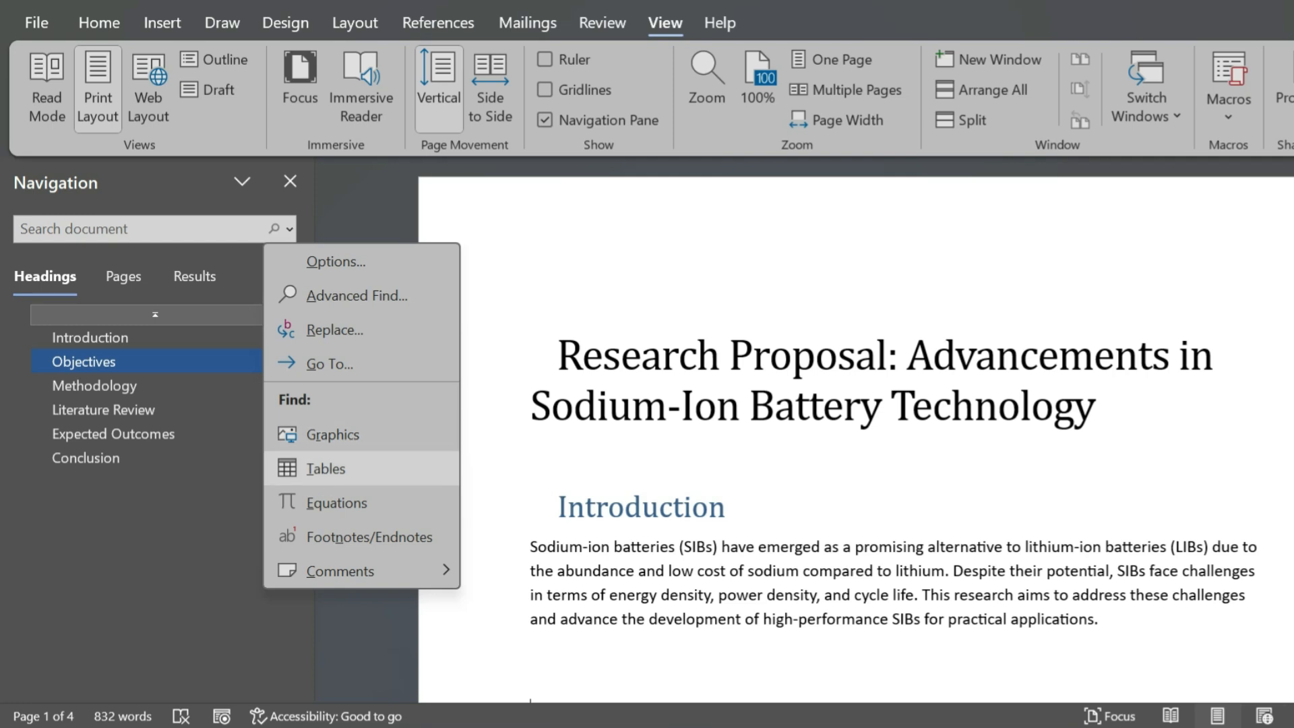
{"action": "key", "text": "Down"}
{"action": "key", "text": "Down"}
{"action": "key", "text": "Down"}
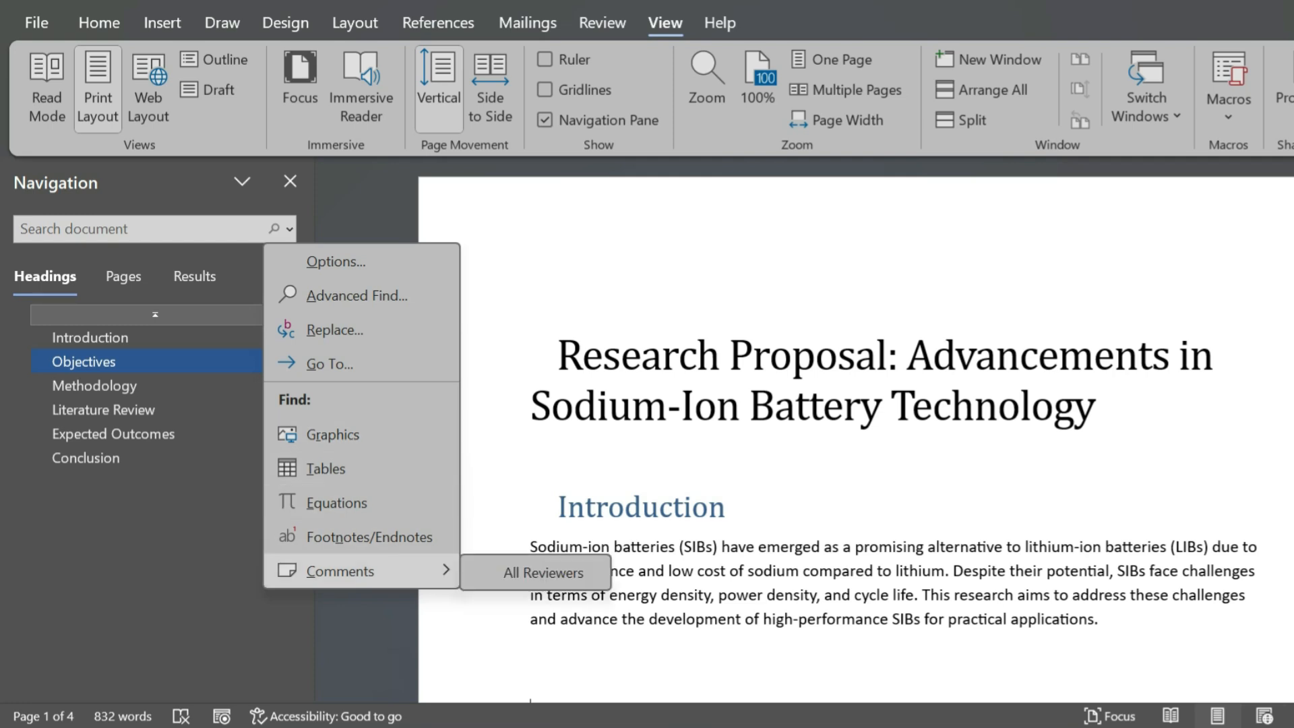
{"action": "key", "text": "Up"}
{"action": "key", "text": "Up"}
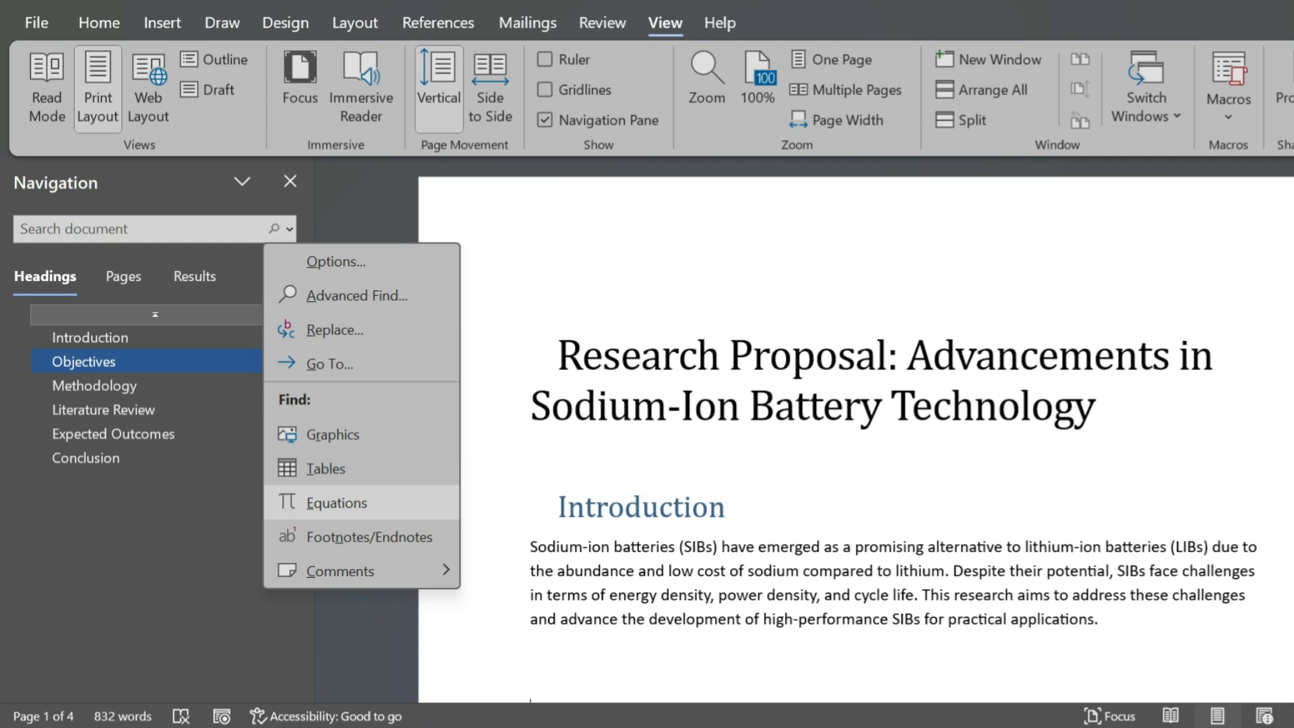
{"action": "key", "text": "Up"}
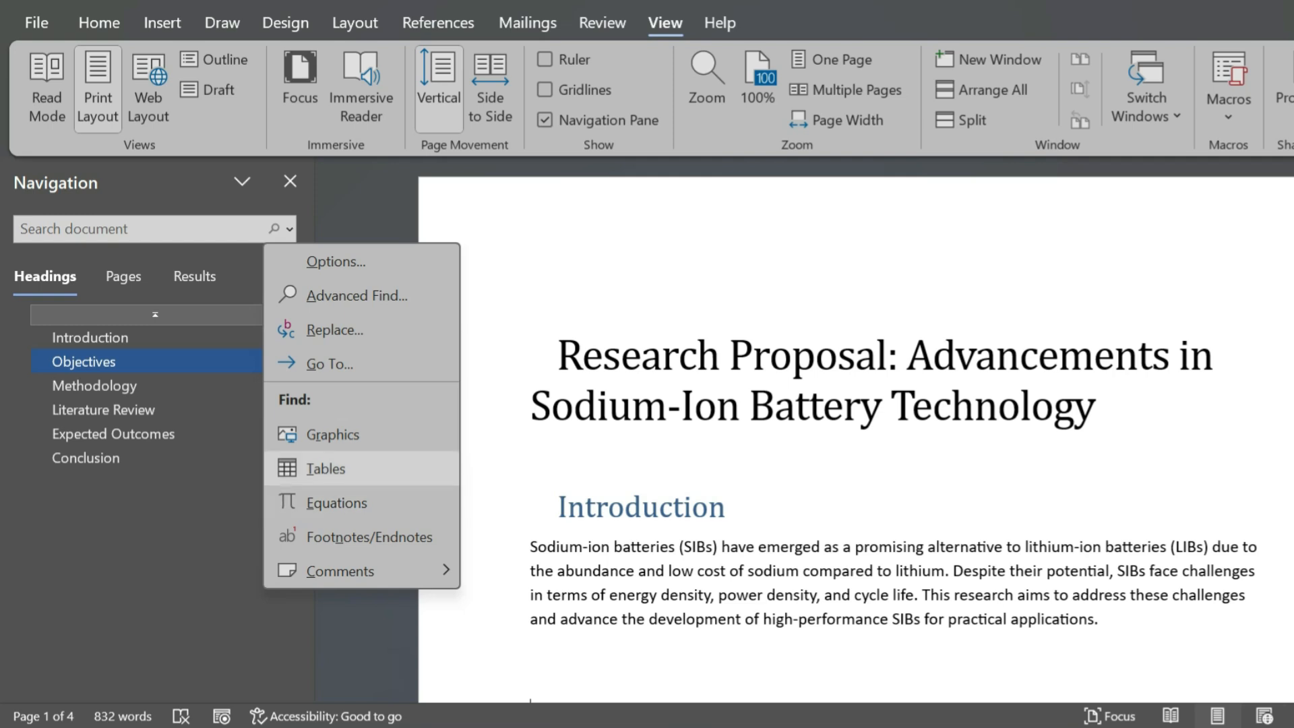
{"action": "key", "text": "Up"}
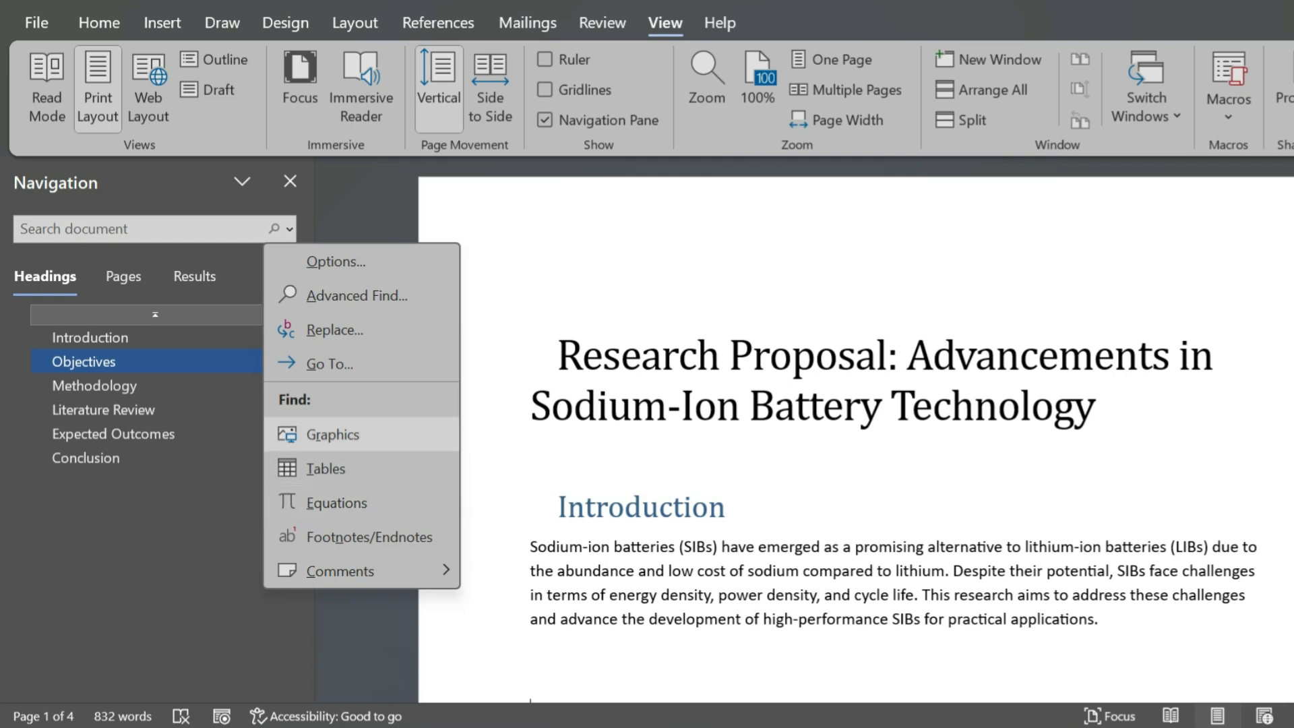
{"action": "key", "text": "Up"}
{"action": "key", "text": "Up"}
{"action": "key", "text": "Up"}
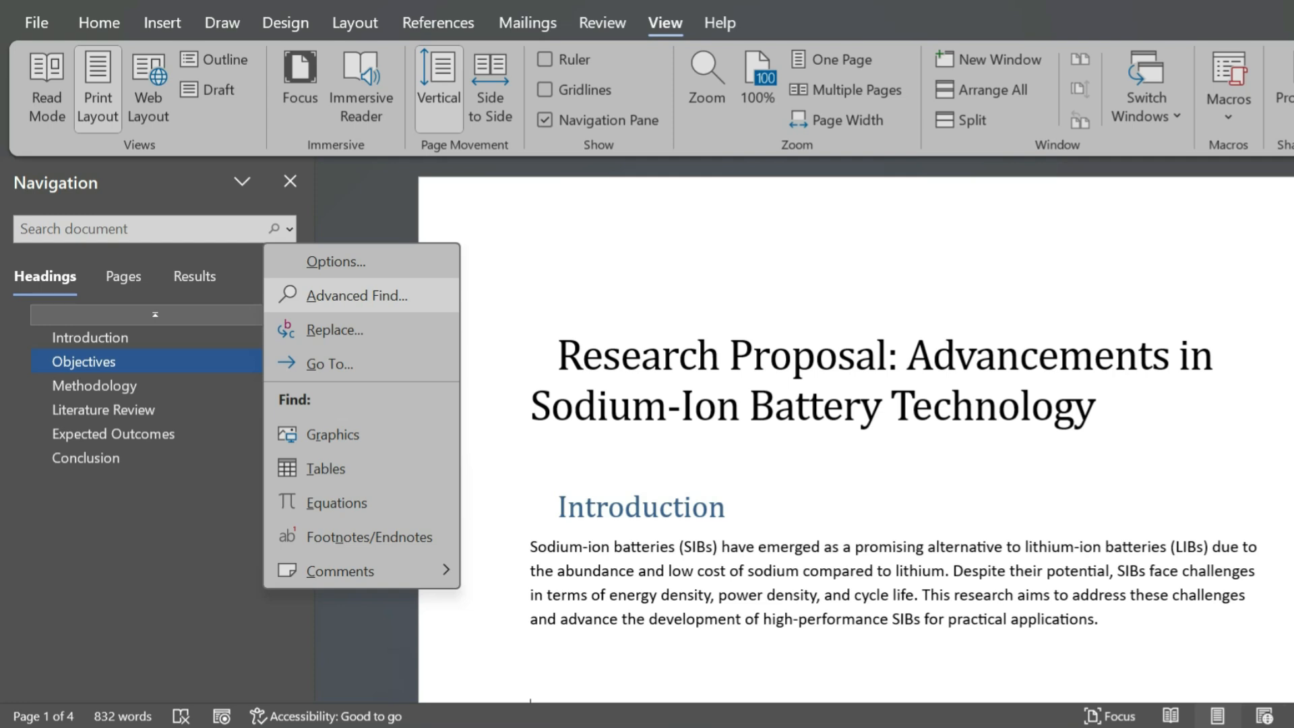
{"action": "key", "text": "Return"}
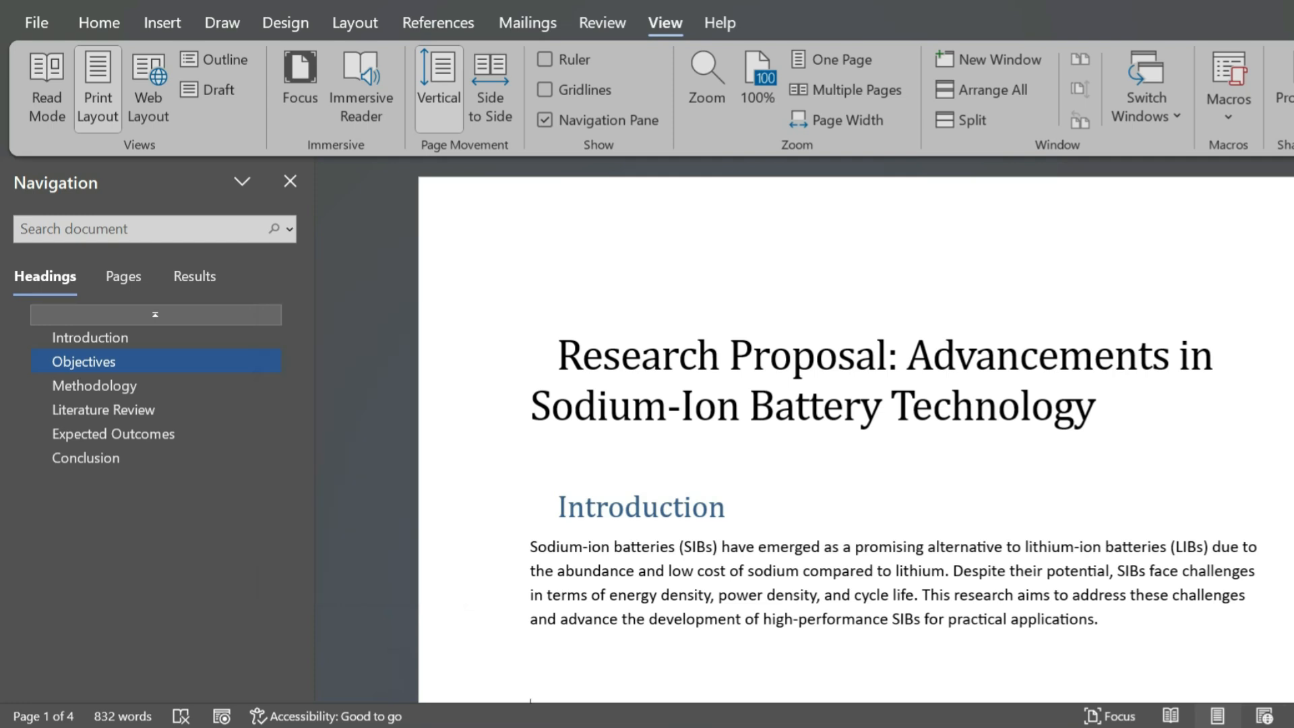